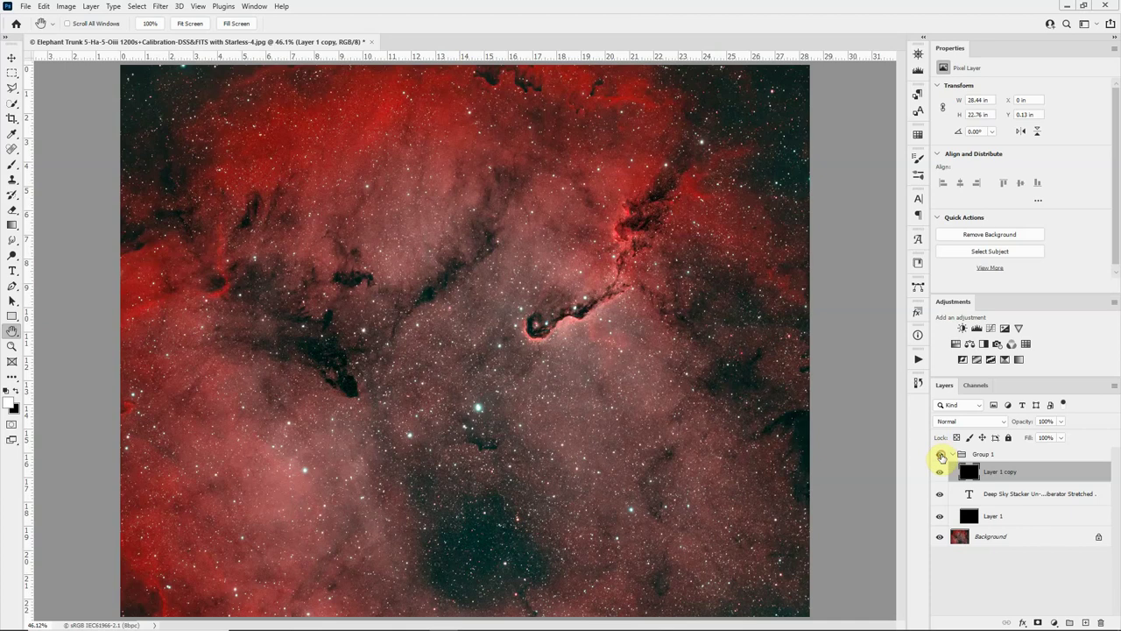
Turn on Group 1's visibility so its black layers hide the Elephant Trunk nebula.
click(940, 454)
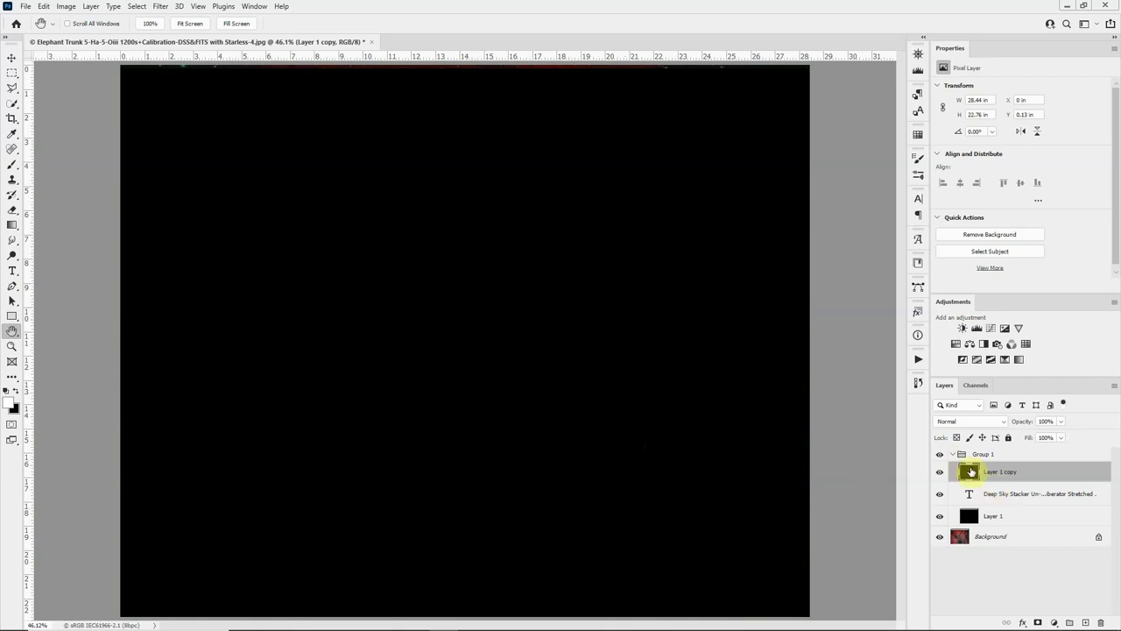
Move Layer 1 copy down in stages, uncovering each workflow line from Deep Sky Stacker to Tweak, crop, export.
key(v)
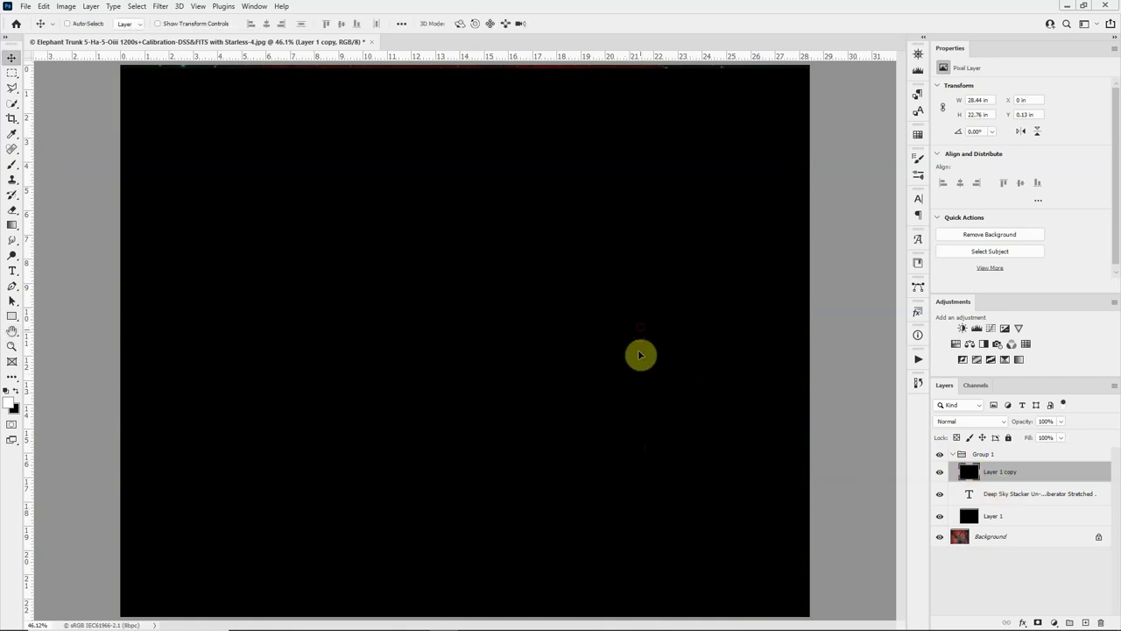
drag(641, 355, 633, 439)
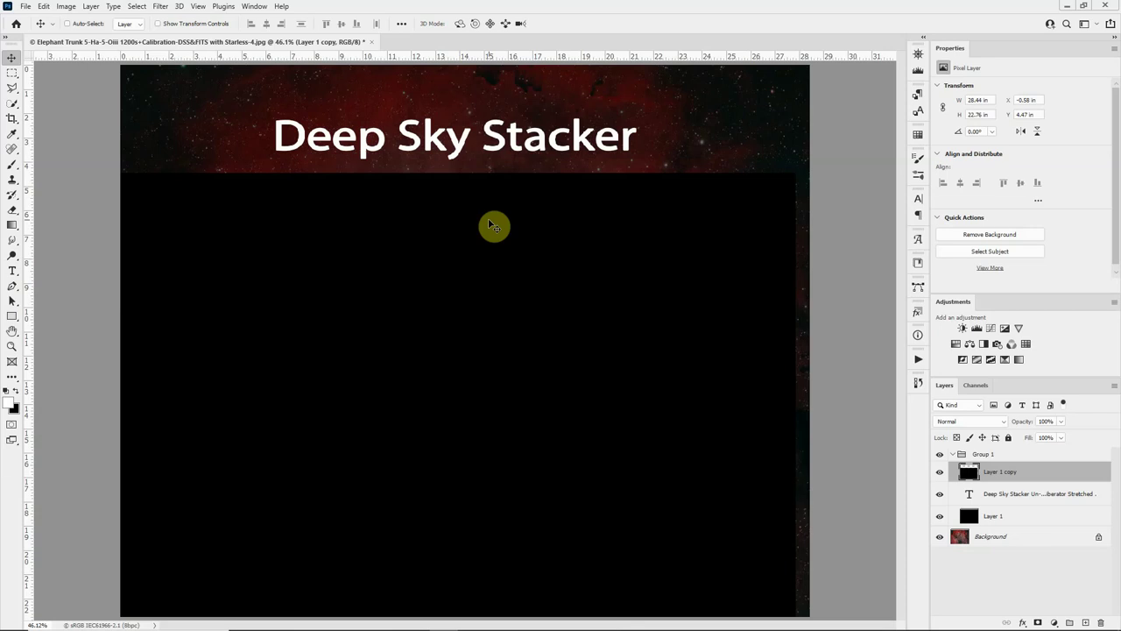
drag(493, 230, 491, 276)
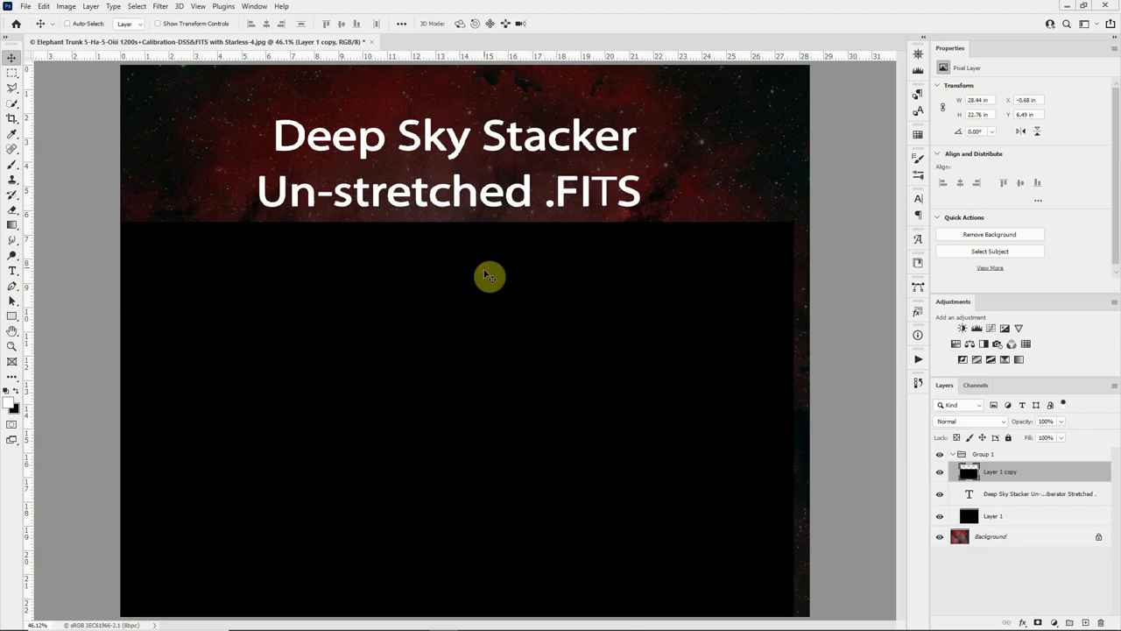
drag(488, 278, 484, 327)
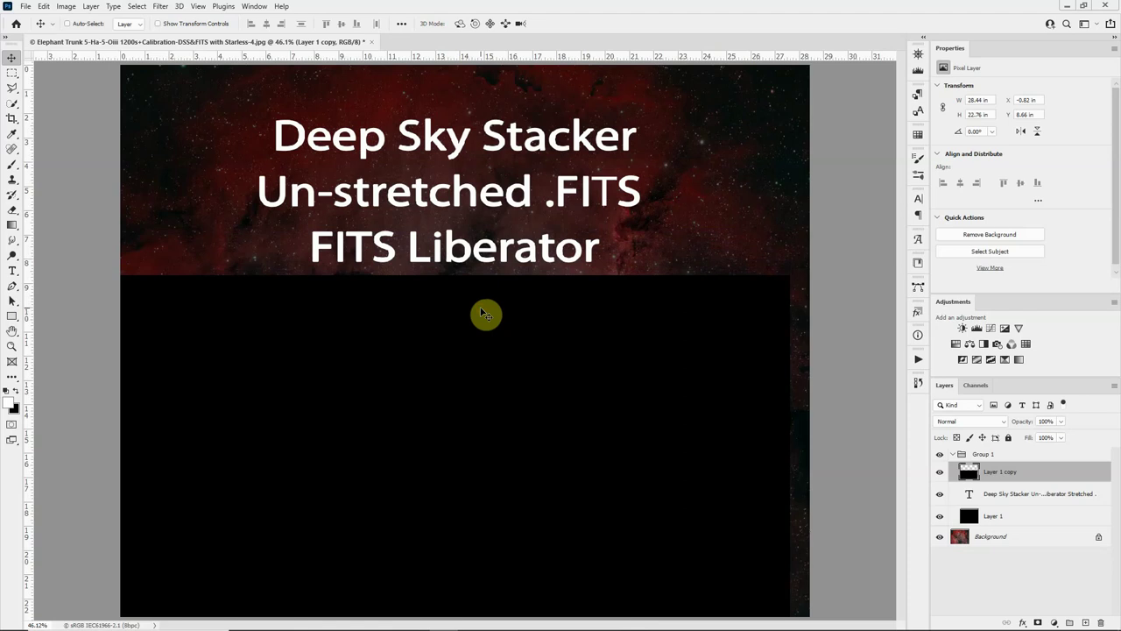
drag(481, 313, 477, 366)
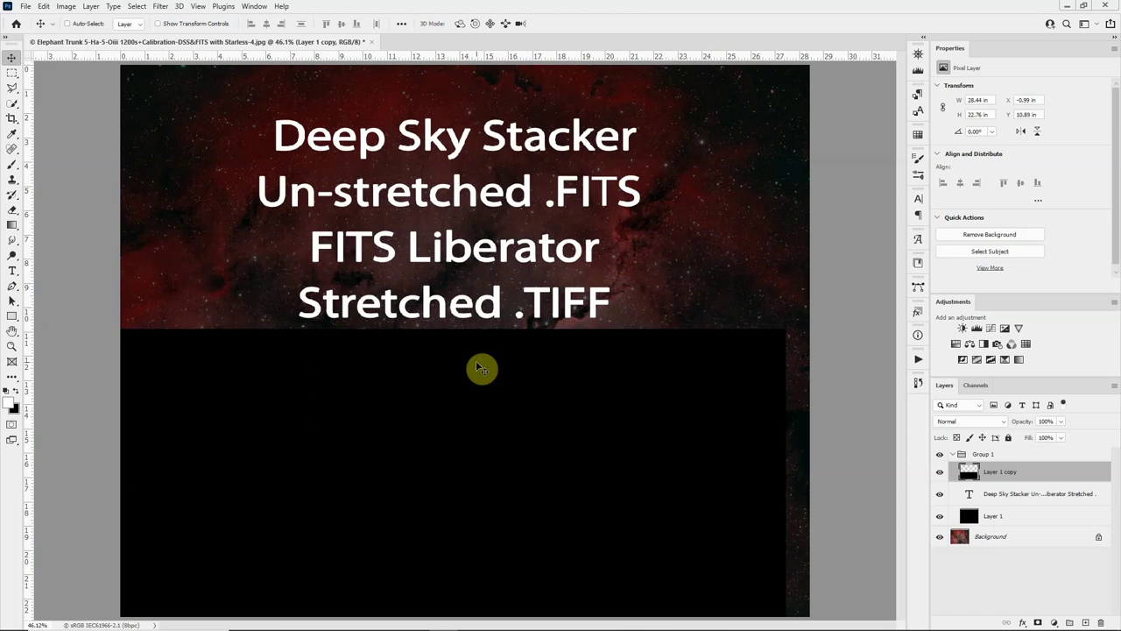
drag(478, 368, 474, 469)
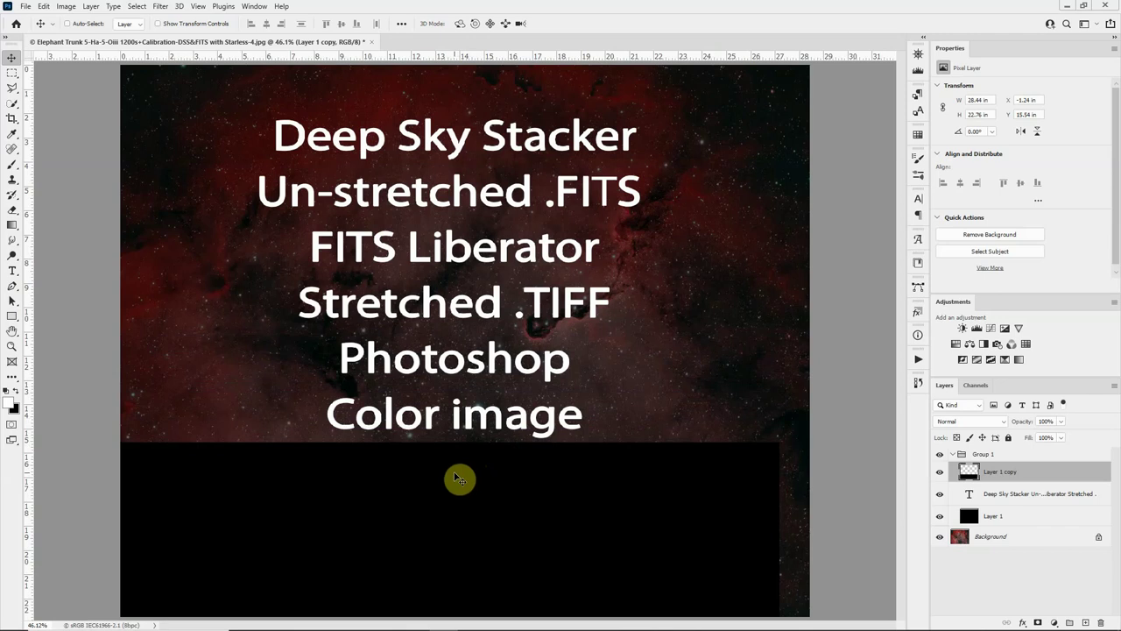
drag(461, 476, 481, 537)
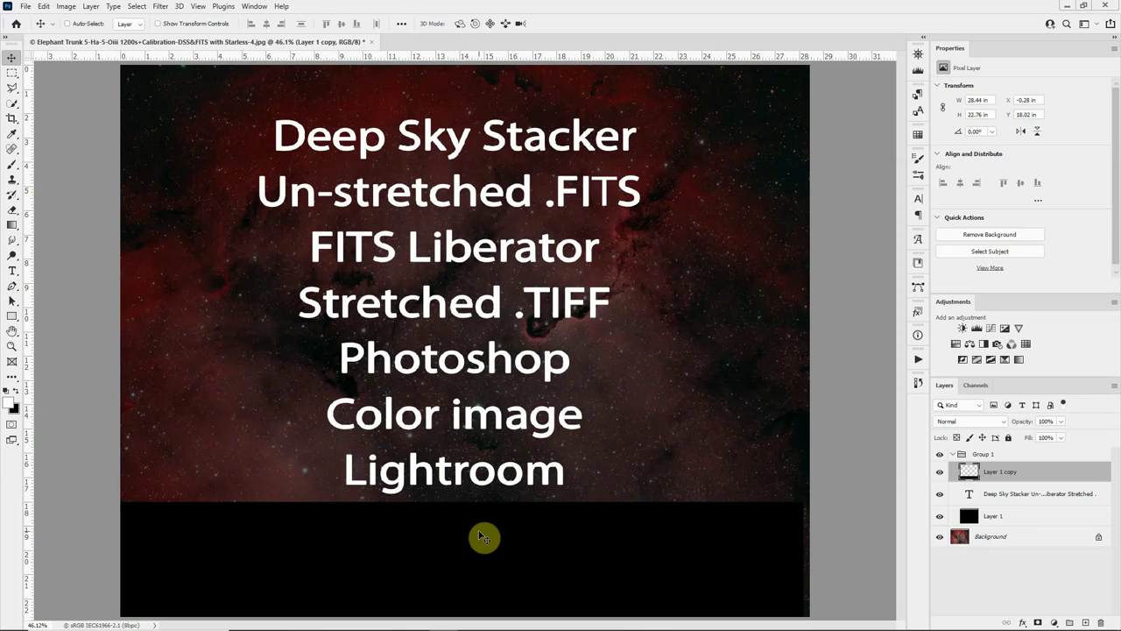
drag(481, 537, 481, 580)
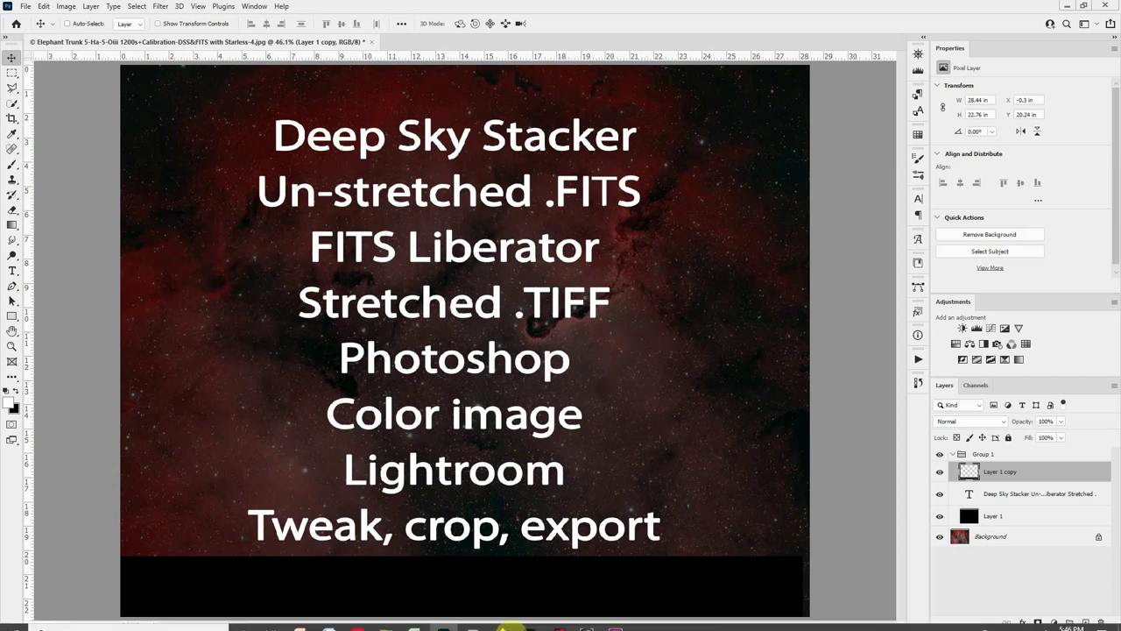
mouse_move(518, 624)
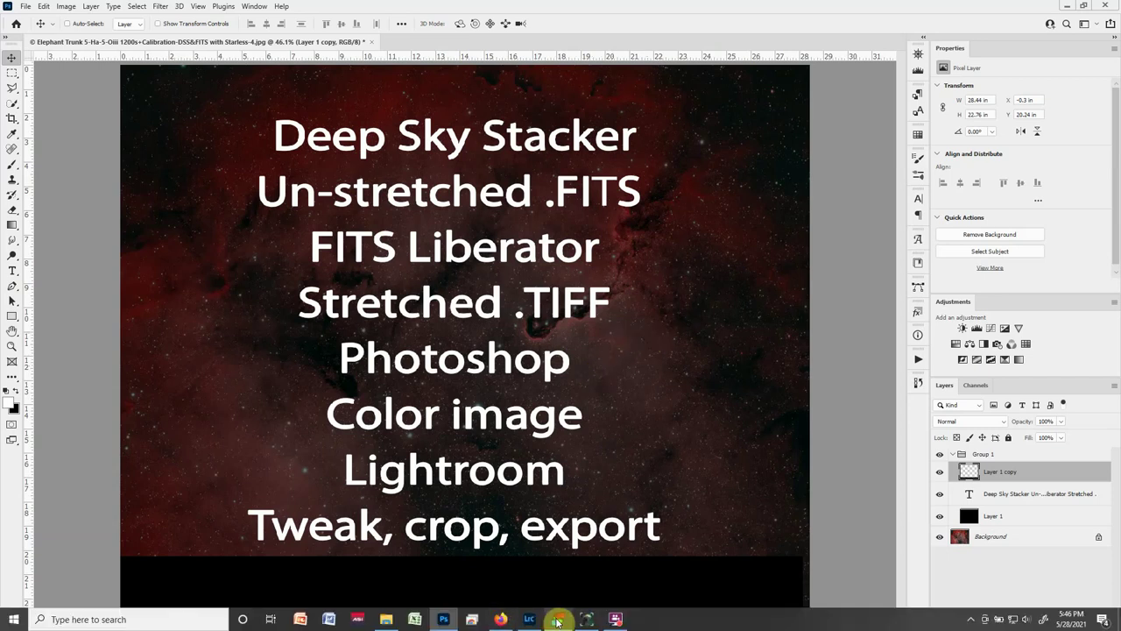
In DeepSkyStacker, uncheck the two Hydrogen frames and check the two Oxygen light frames.
click(558, 621)
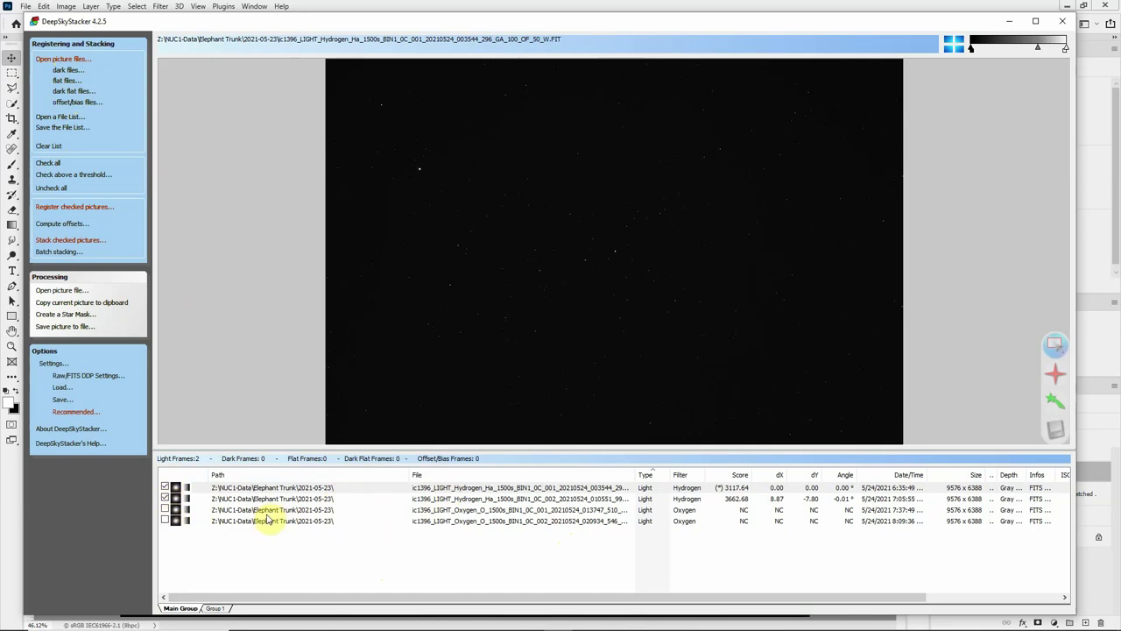
right_click(482, 489)
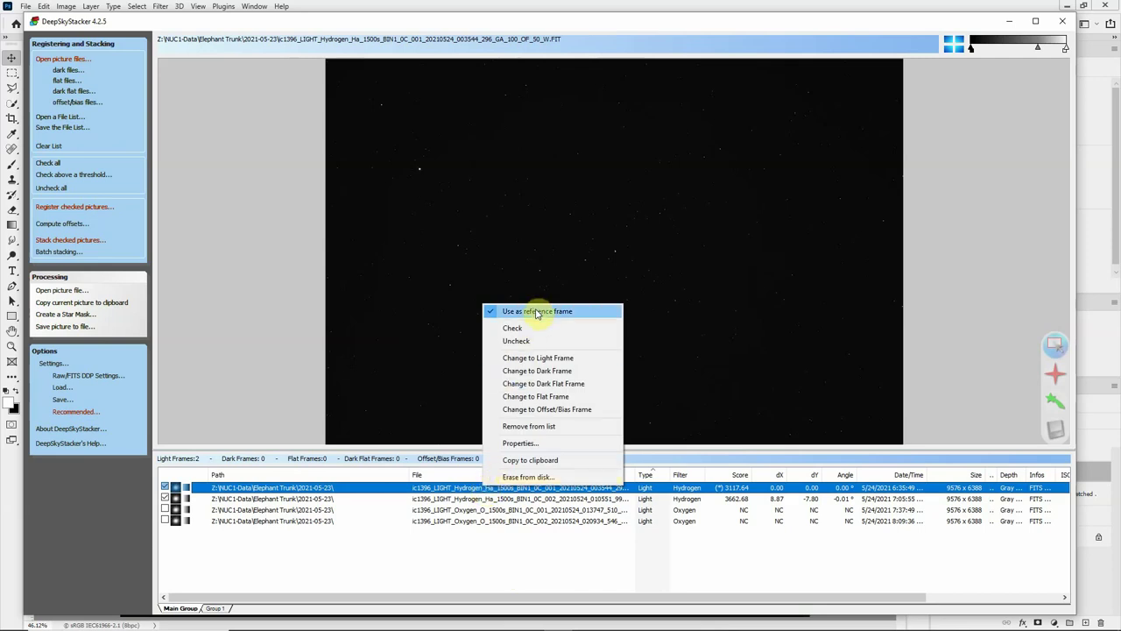
click(548, 572)
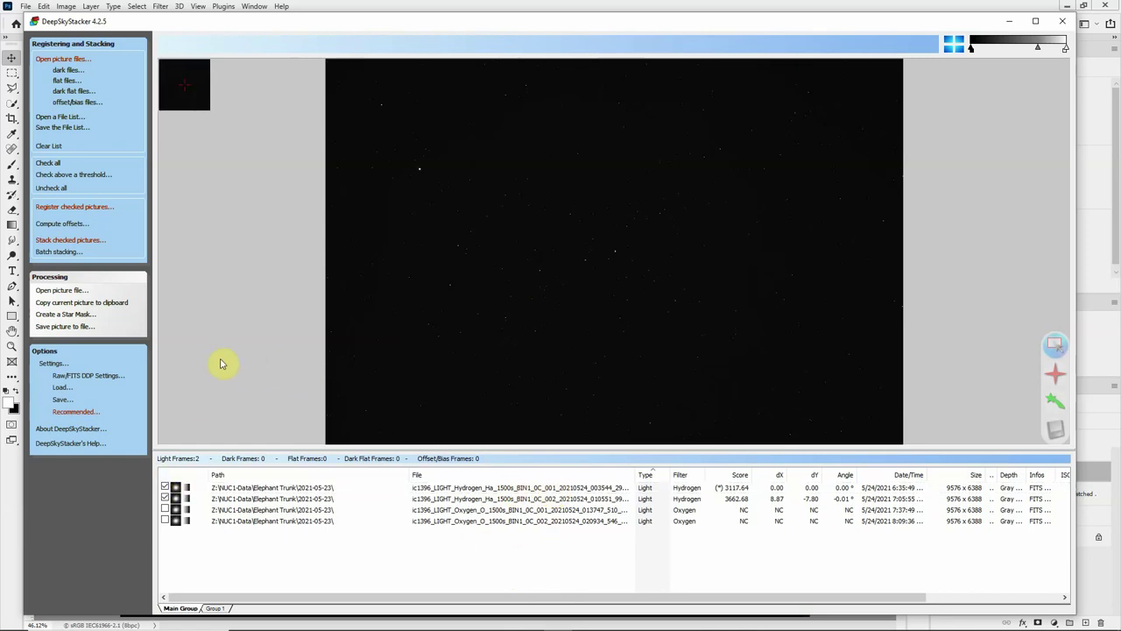
click(166, 486)
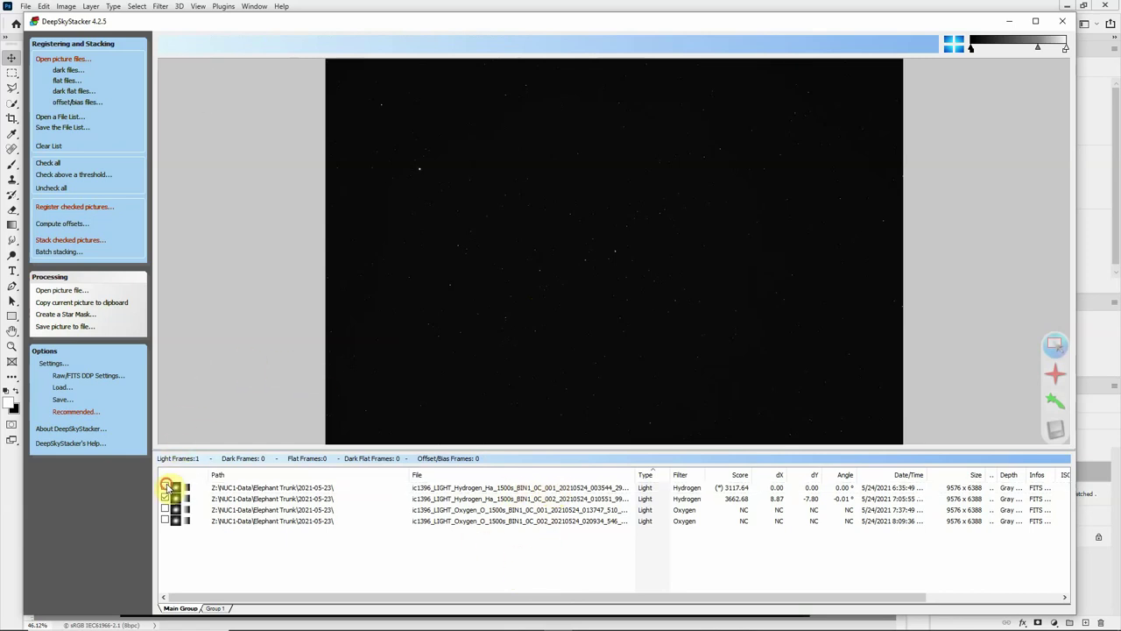
click(166, 498)
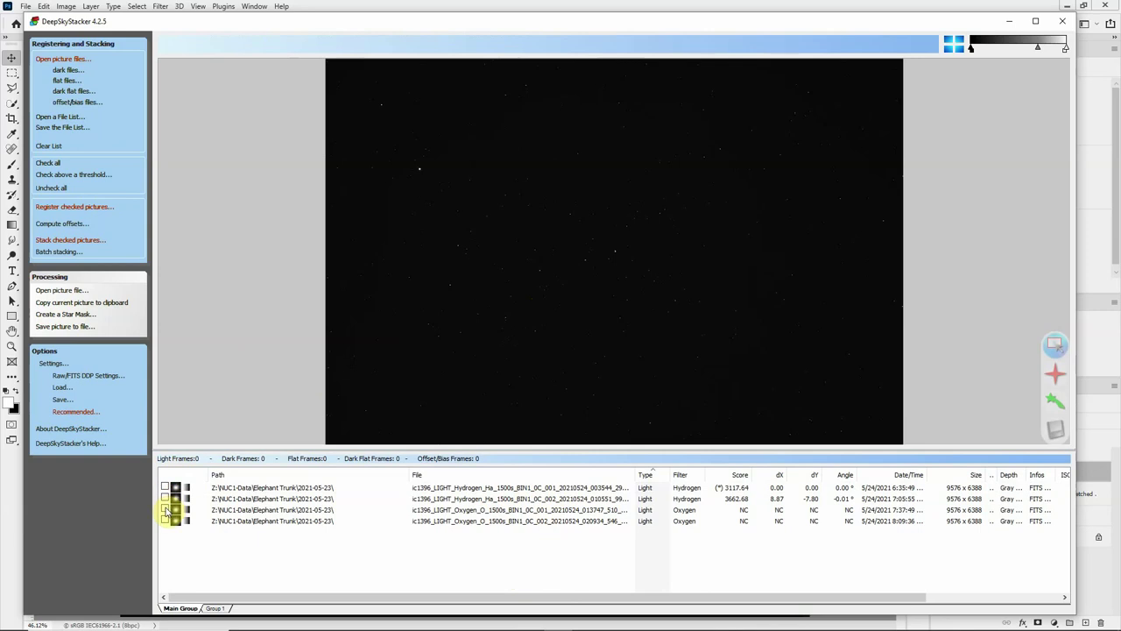
click(165, 509)
click(165, 521)
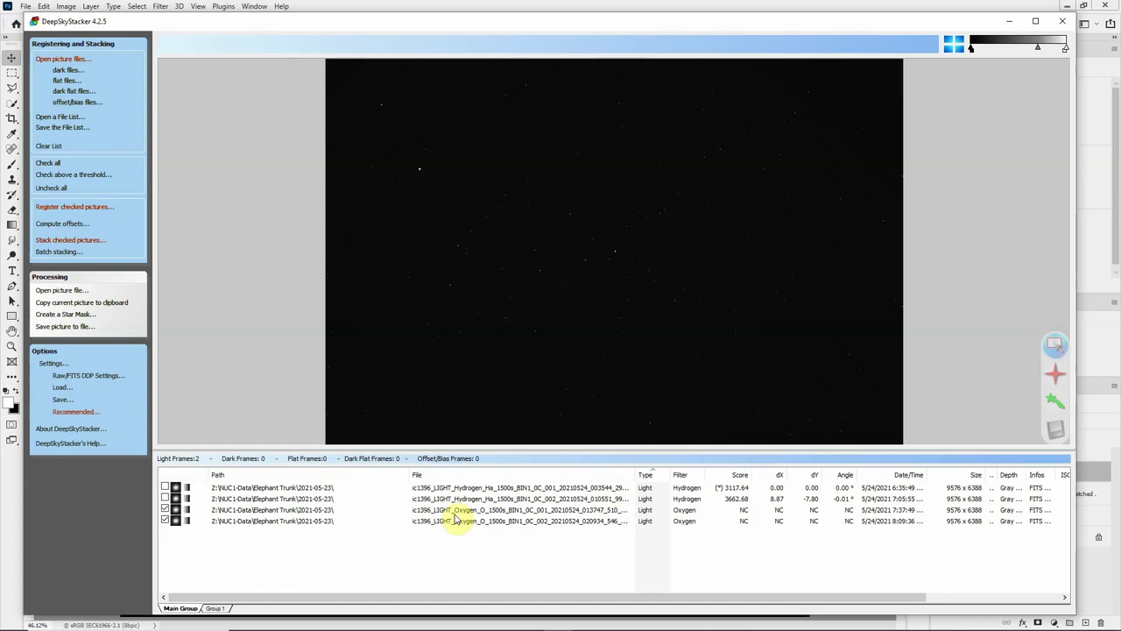
Open the registration settings and compute detected stars at a 54% threshold, finding 462.
click(75, 210)
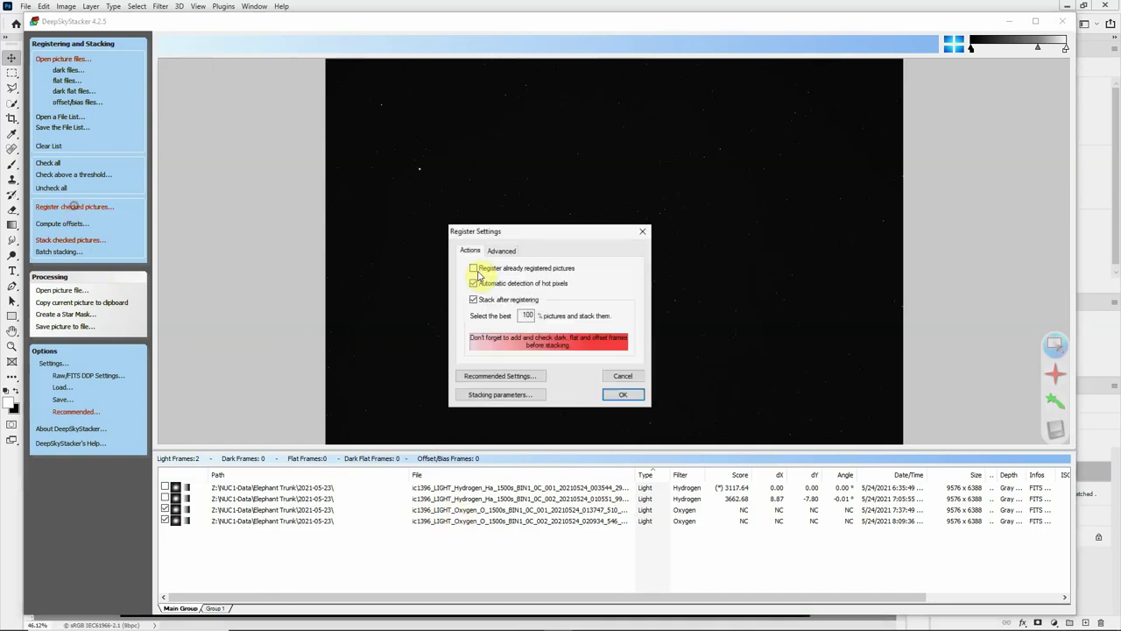
click(502, 252)
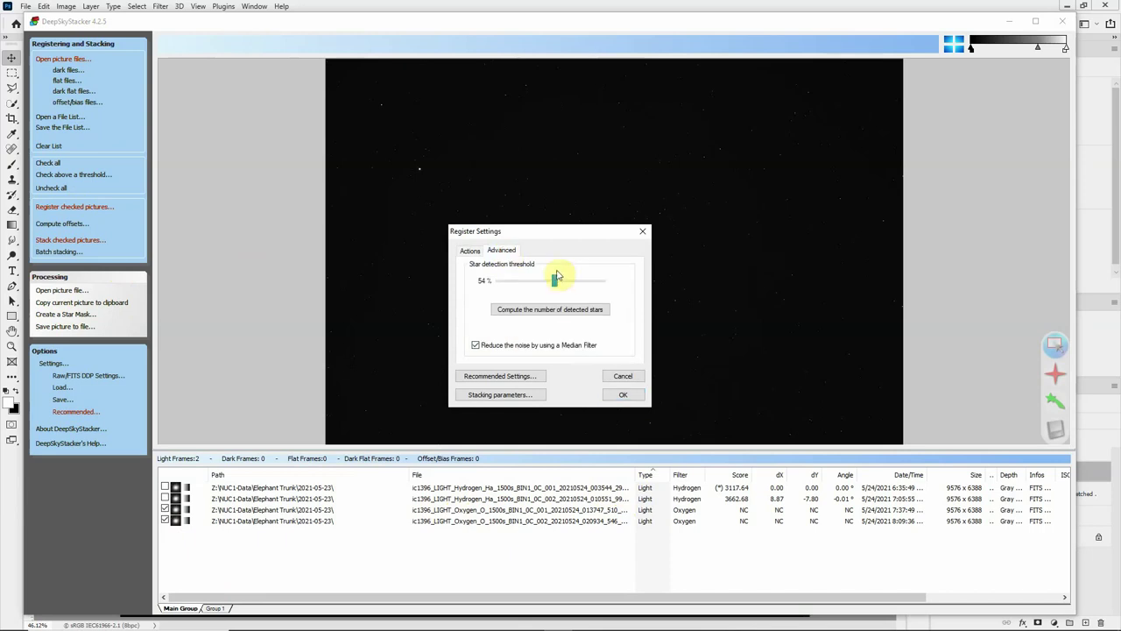
click(554, 309)
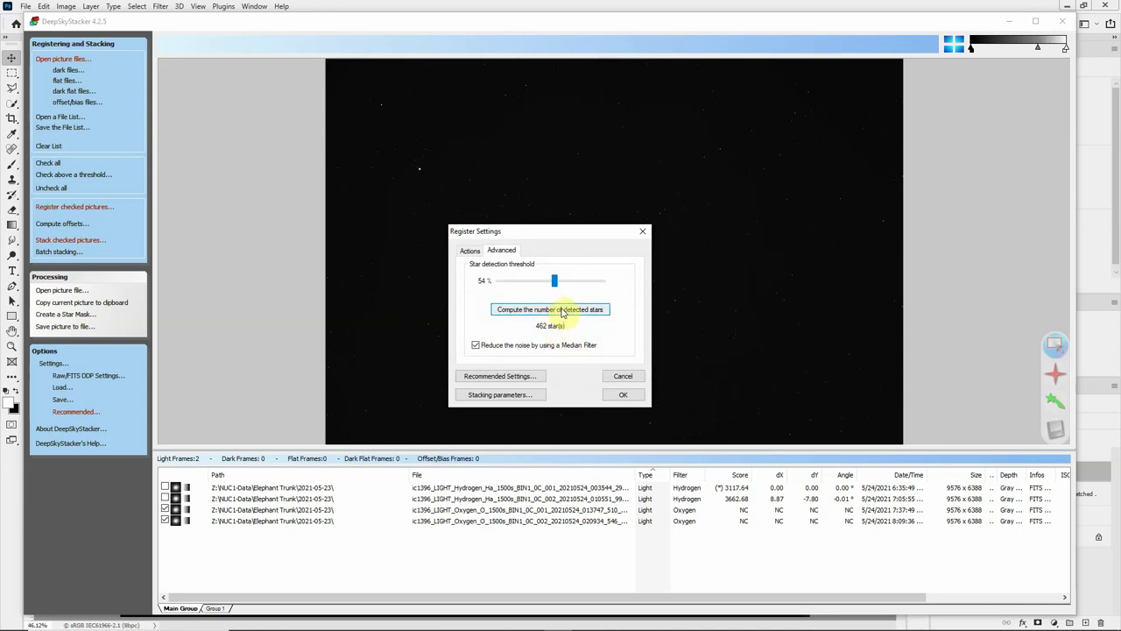
Accept the settings and register and stack the two Oxygen frames into Autosave001.tif.
click(624, 394)
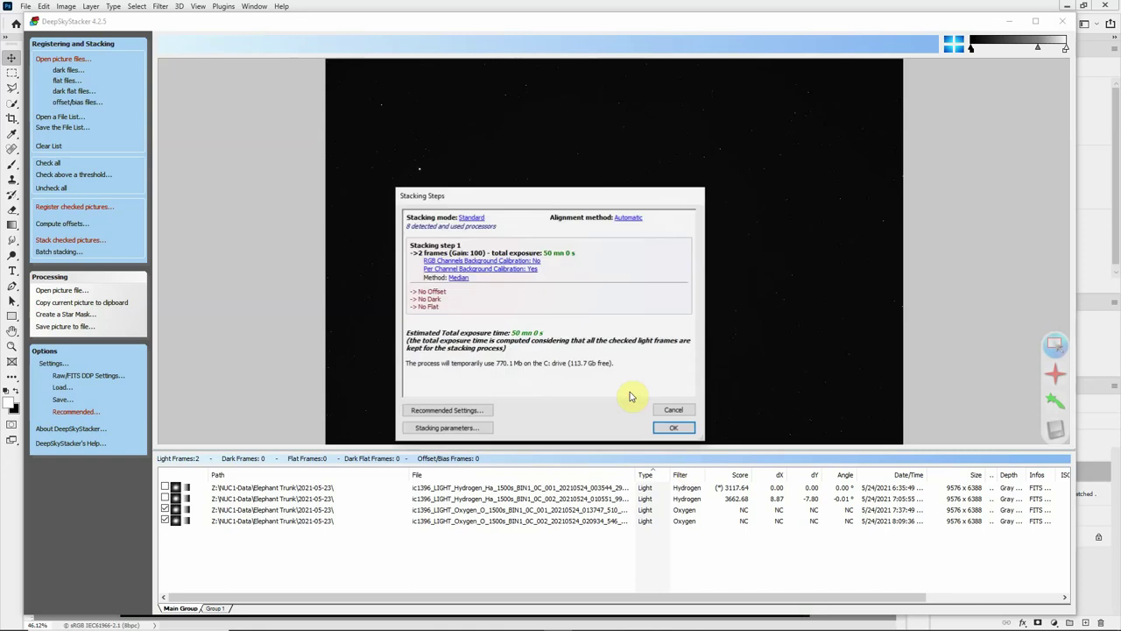
click(672, 428)
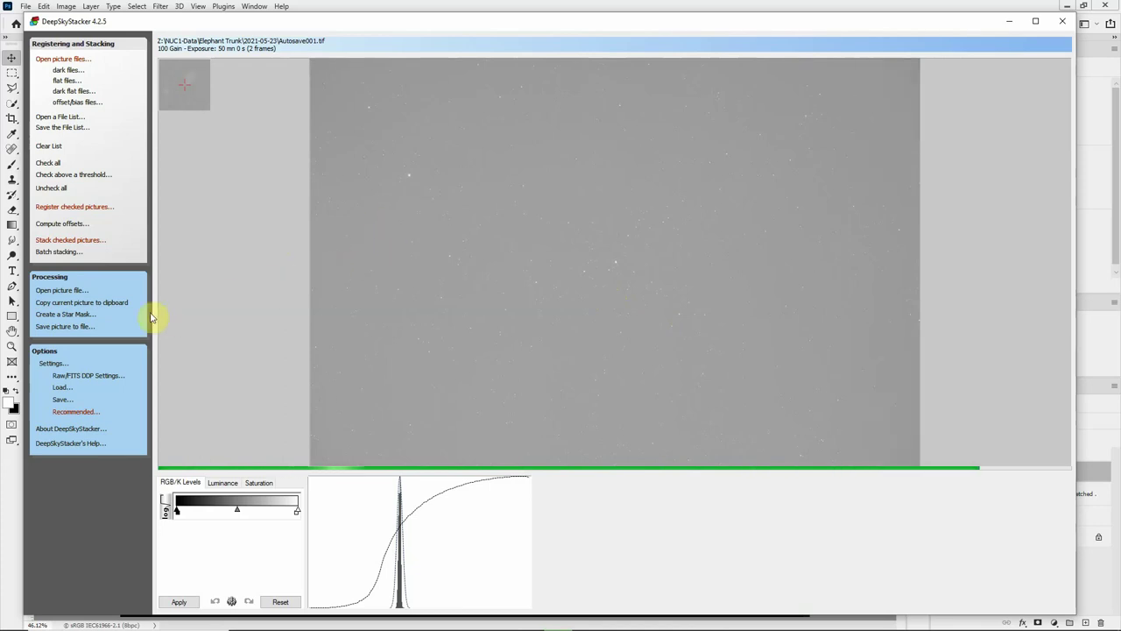
Save the stacked OIII result as a 32-bit FITS file named 'elephant Trunk 2Oiii'.
click(71, 326)
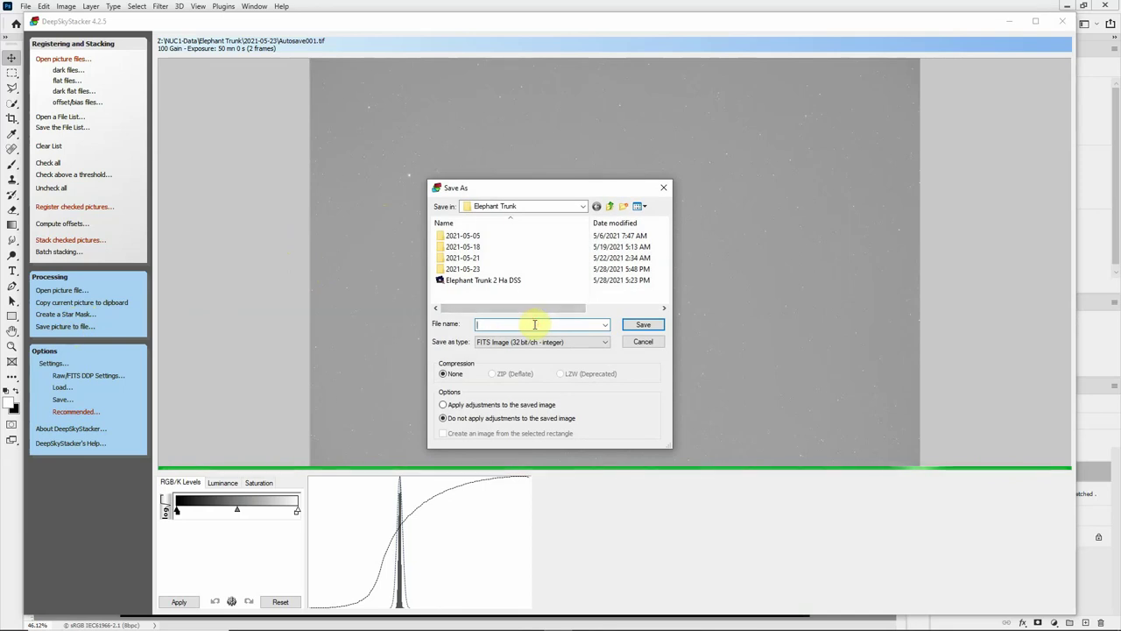
text(elephant)
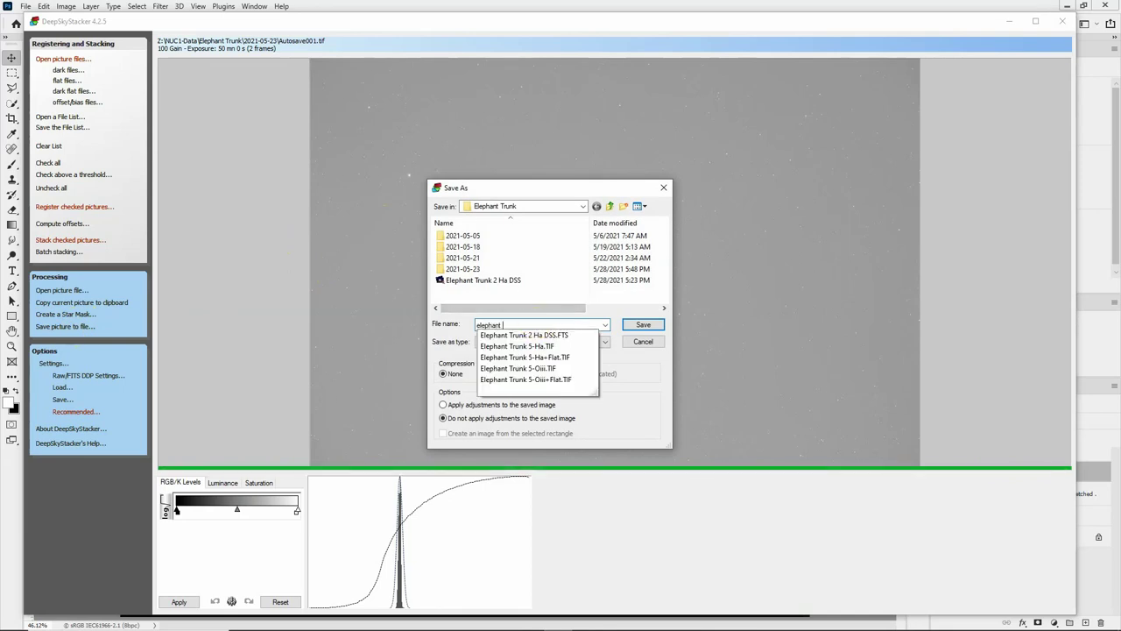
text( Trunk 2Oiii DSS)
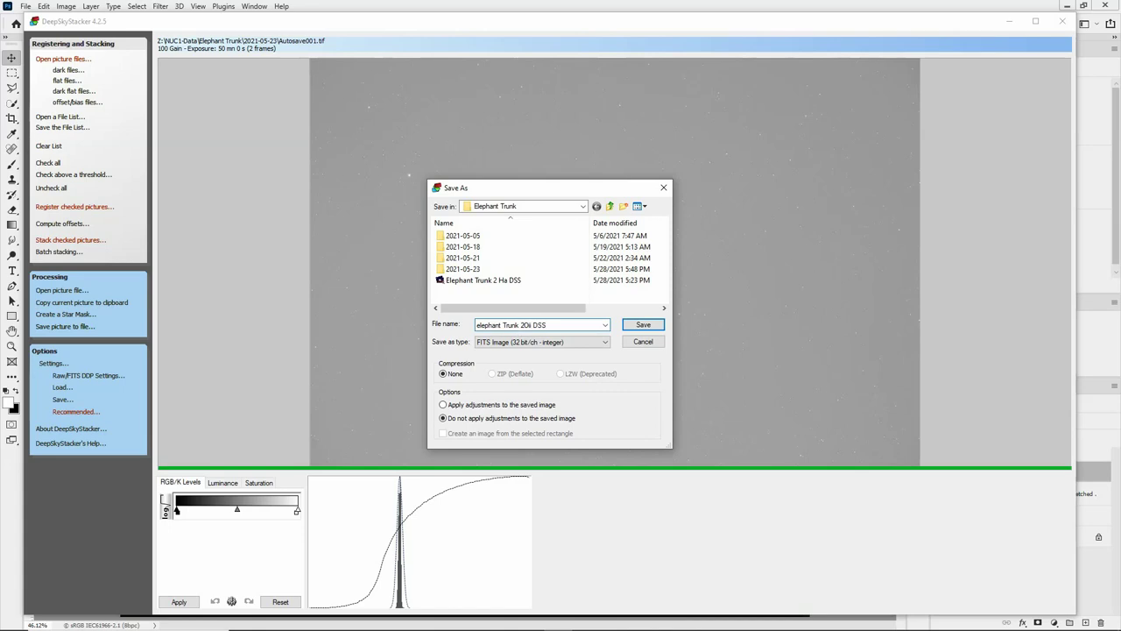
key(Return)
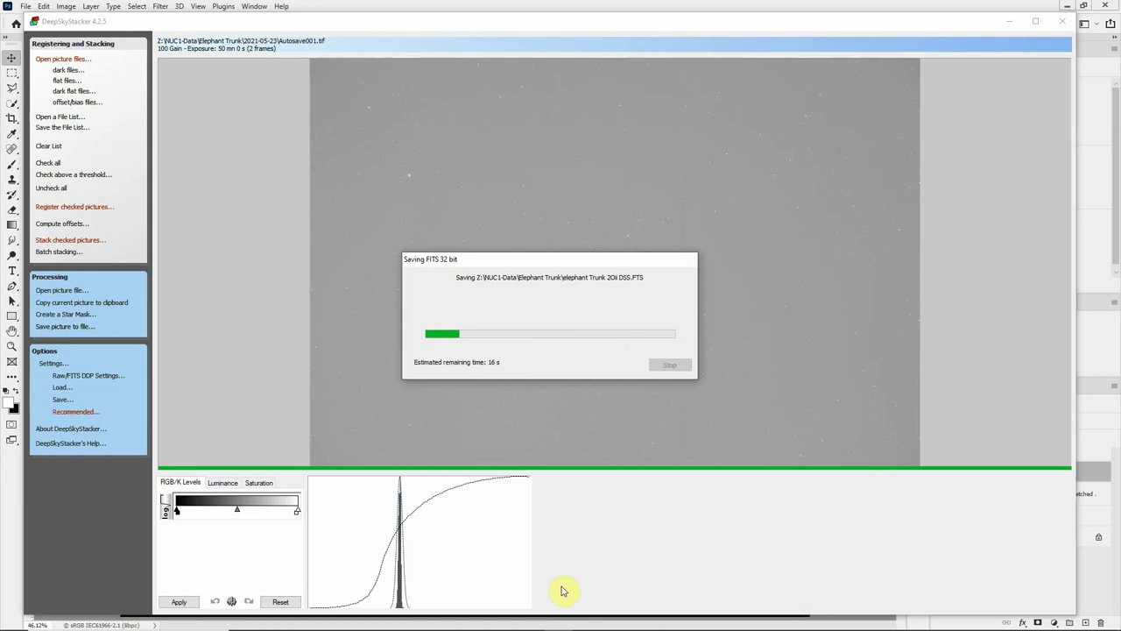
mouse_move(560, 624)
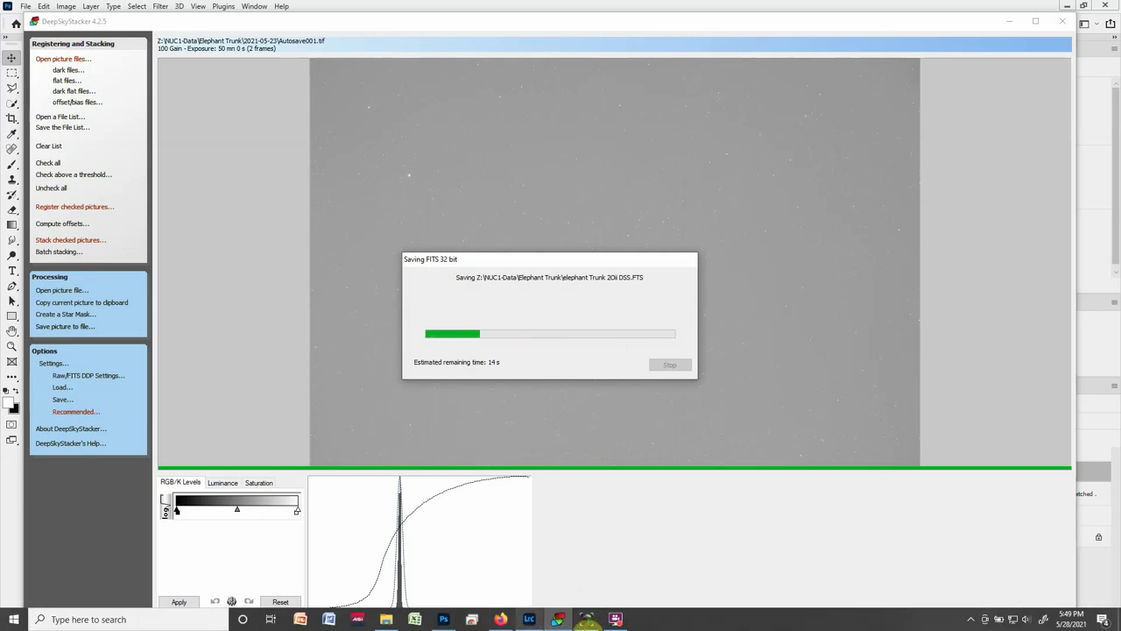
In FITS Liberator with the Ha stack, reset settings and choose the ArcSinh(x) stretch.
click(591, 621)
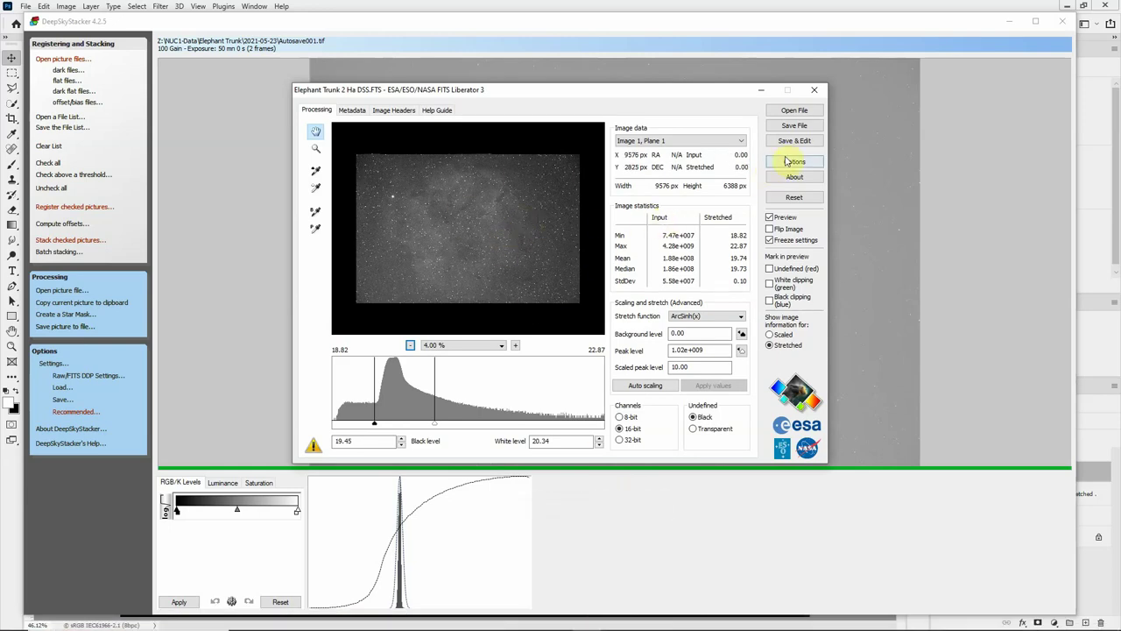
click(793, 198)
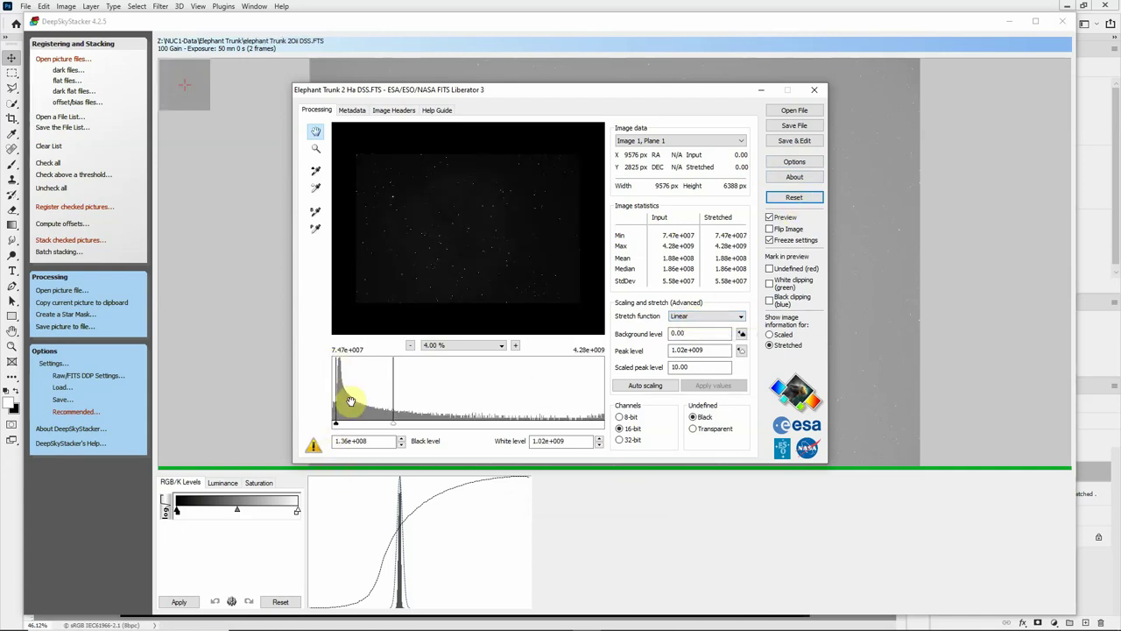
click(732, 319)
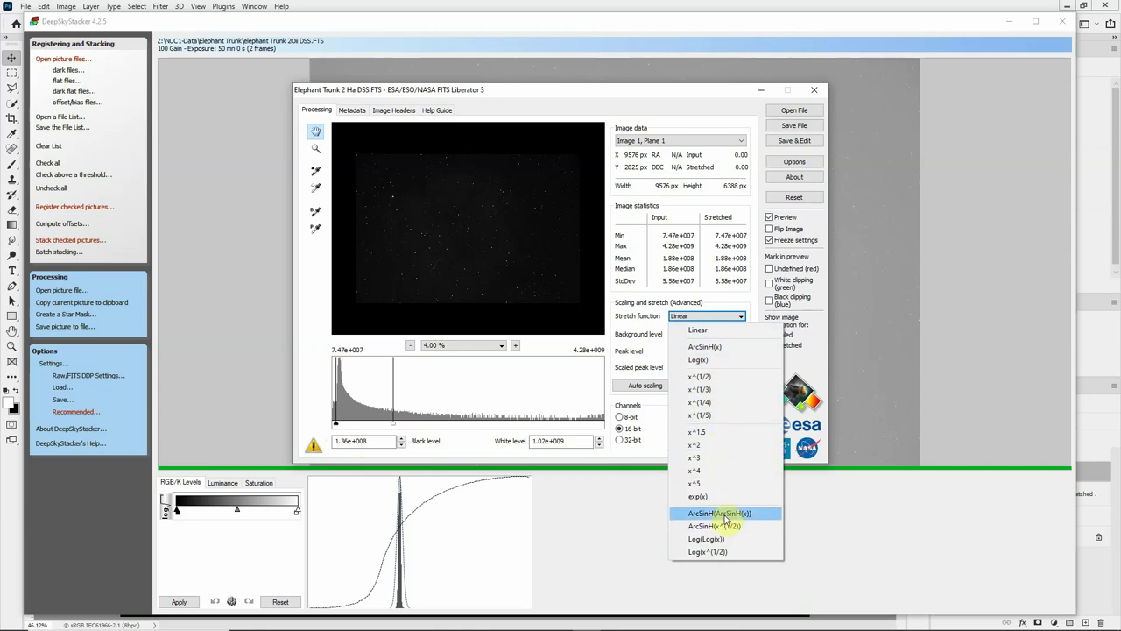
click(722, 349)
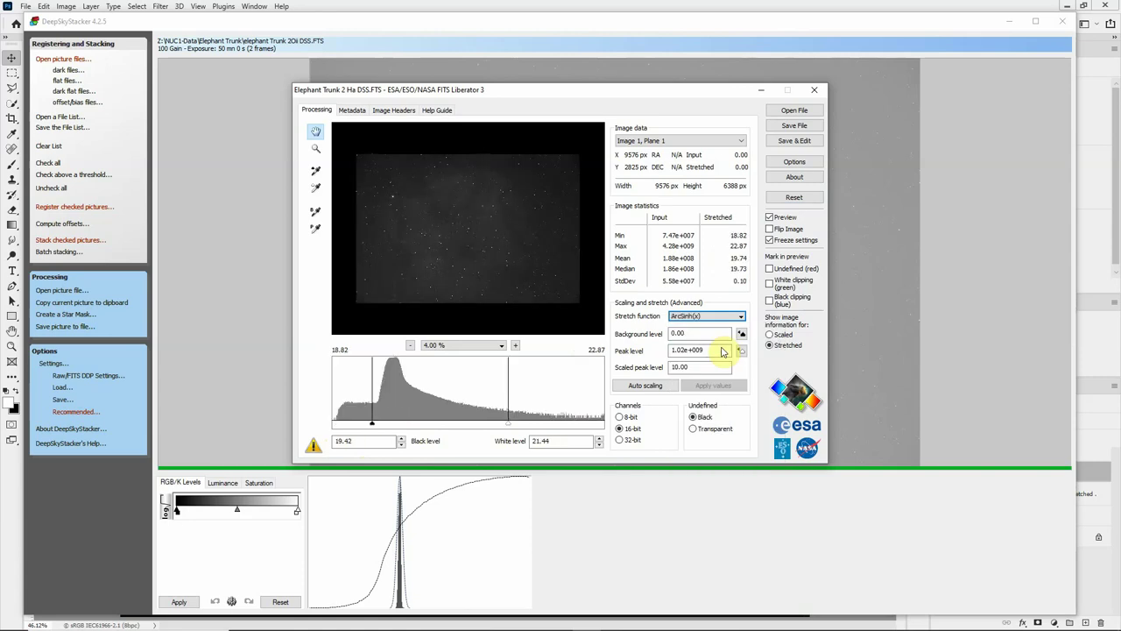
Set black level to about 19.45 and white to 20.47, zooming the preview to 25%.
drag(372, 426, 375, 427)
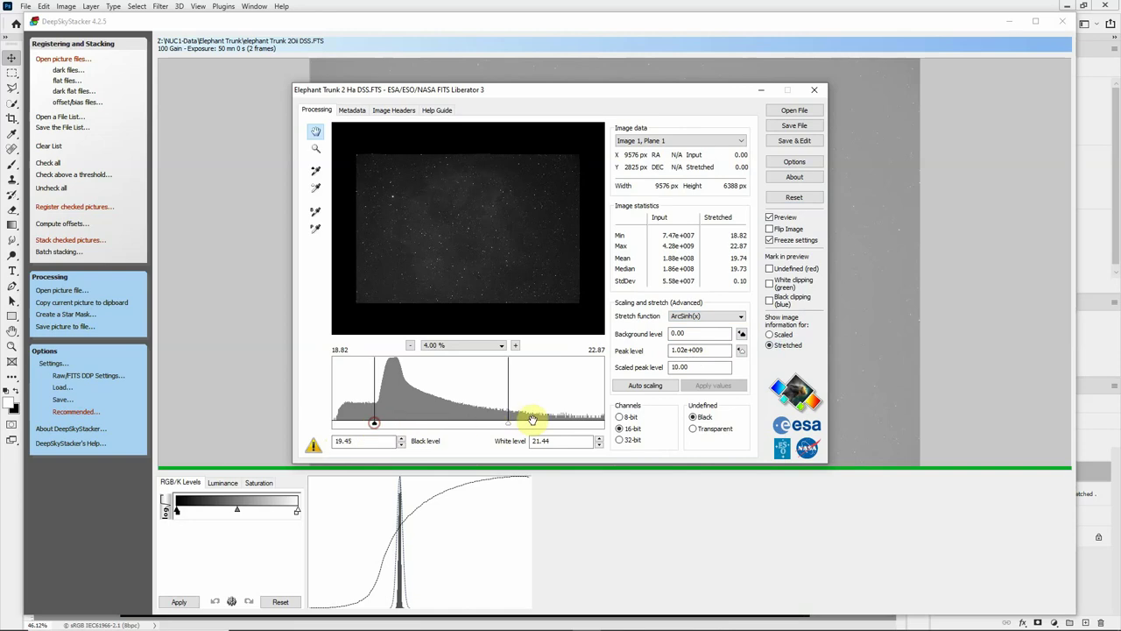
drag(508, 424, 366, 427)
drag(356, 427, 422, 427)
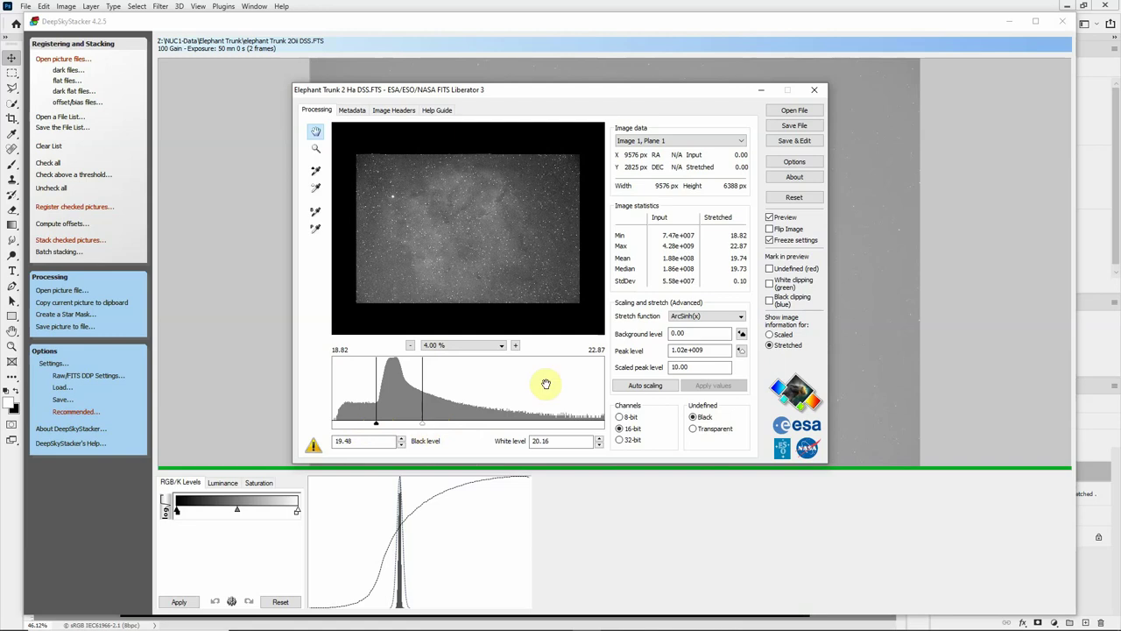
click(515, 346)
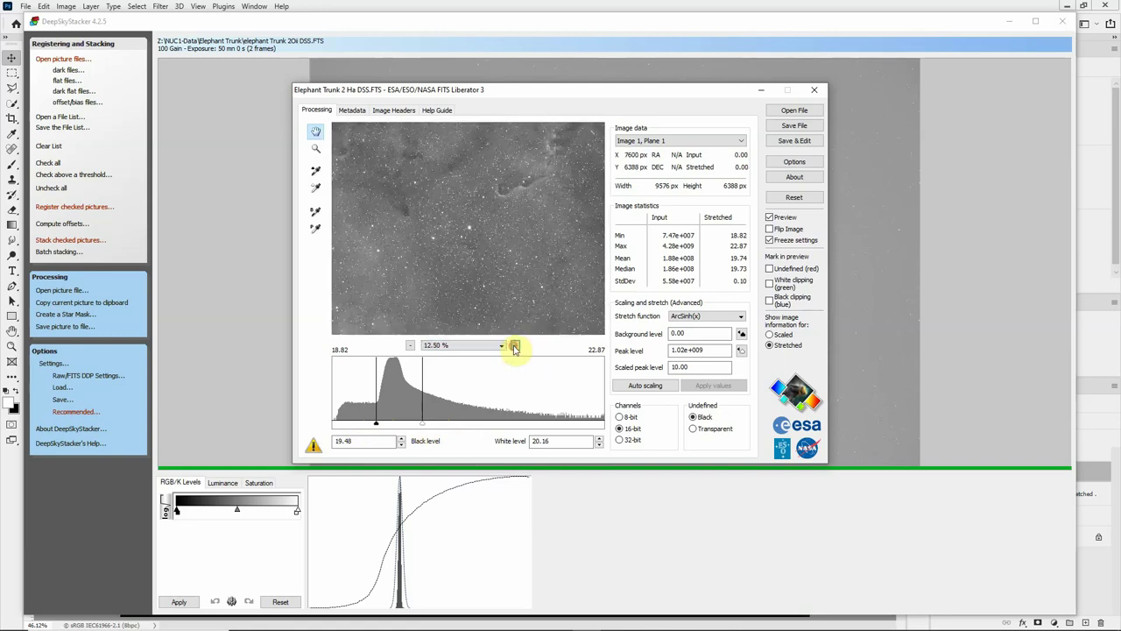
click(515, 346)
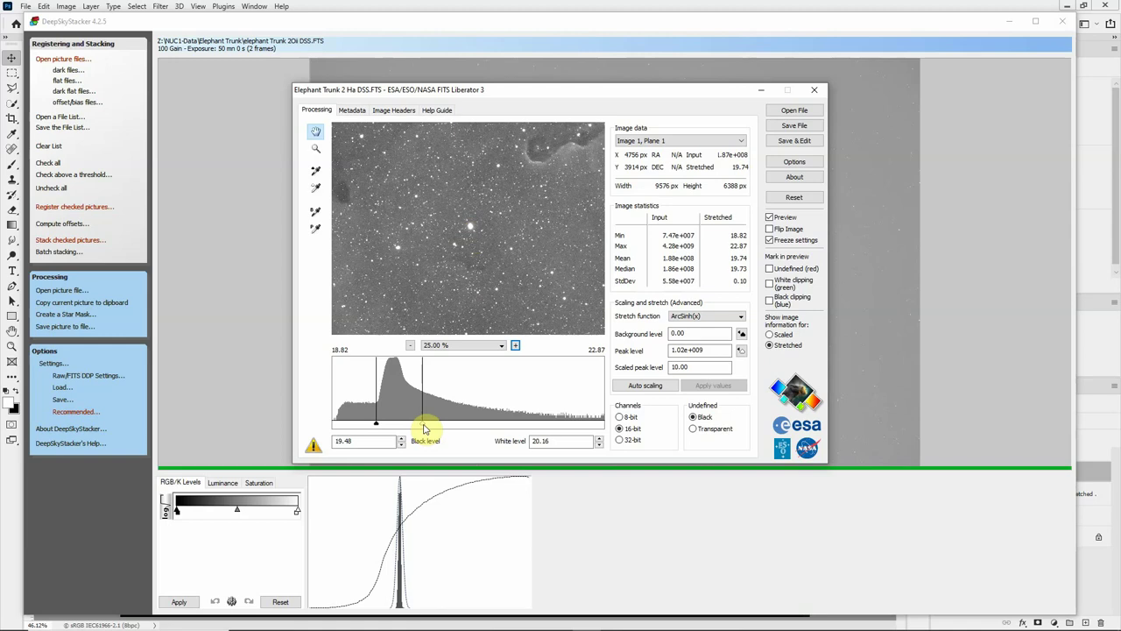
drag(424, 428, 444, 428)
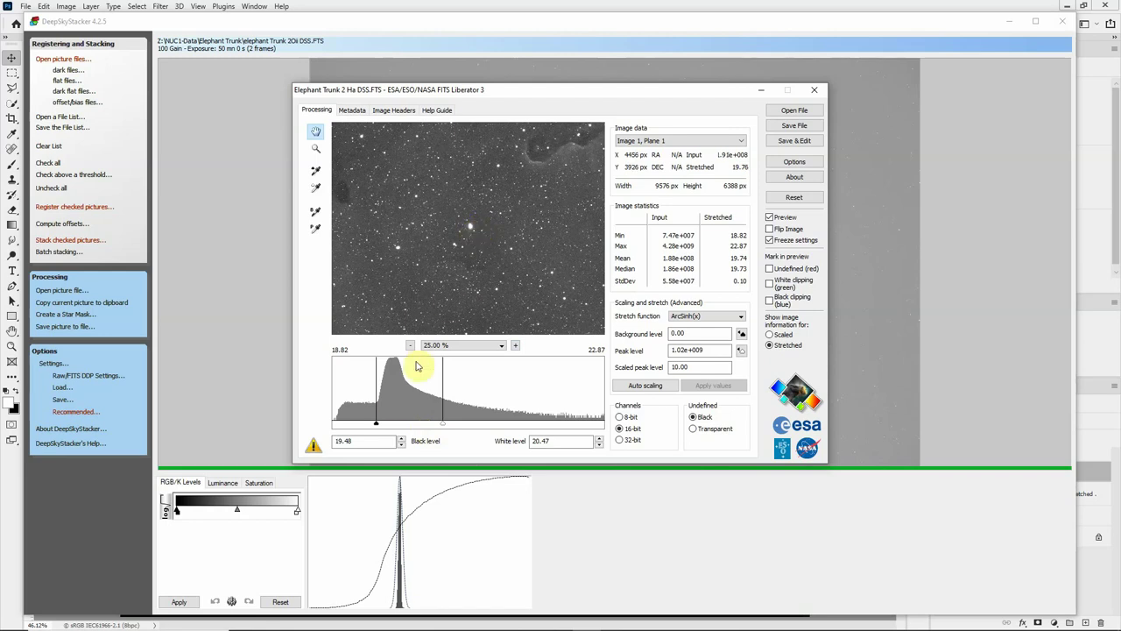
drag(377, 424, 375, 426)
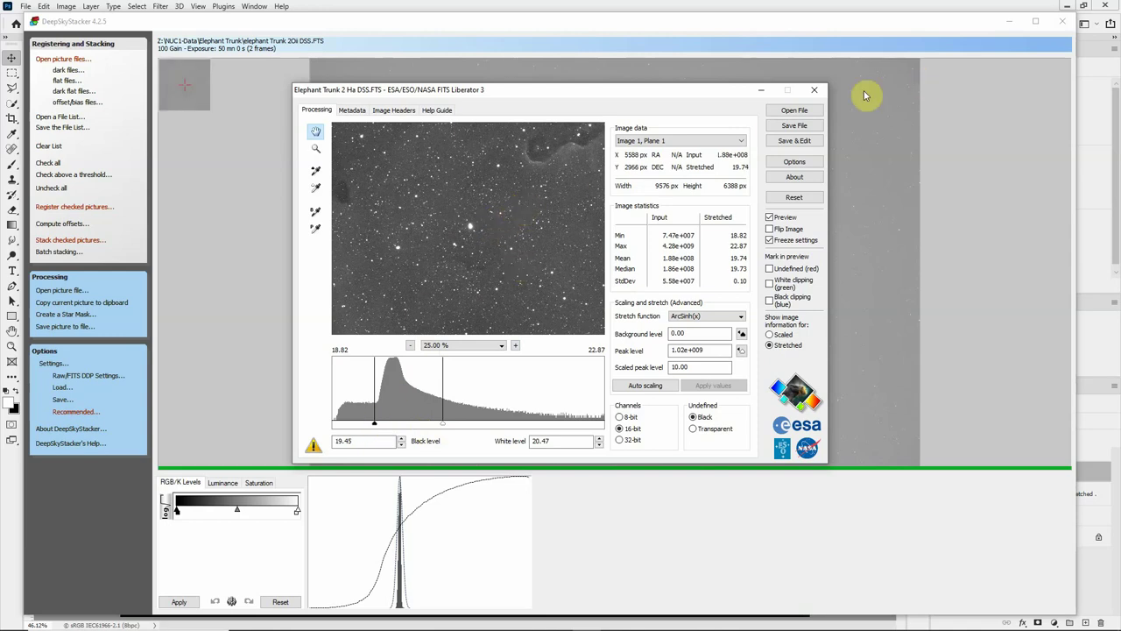
Save the stretched Ha image as a TIFF, appending '&F' to the default file name.
click(795, 128)
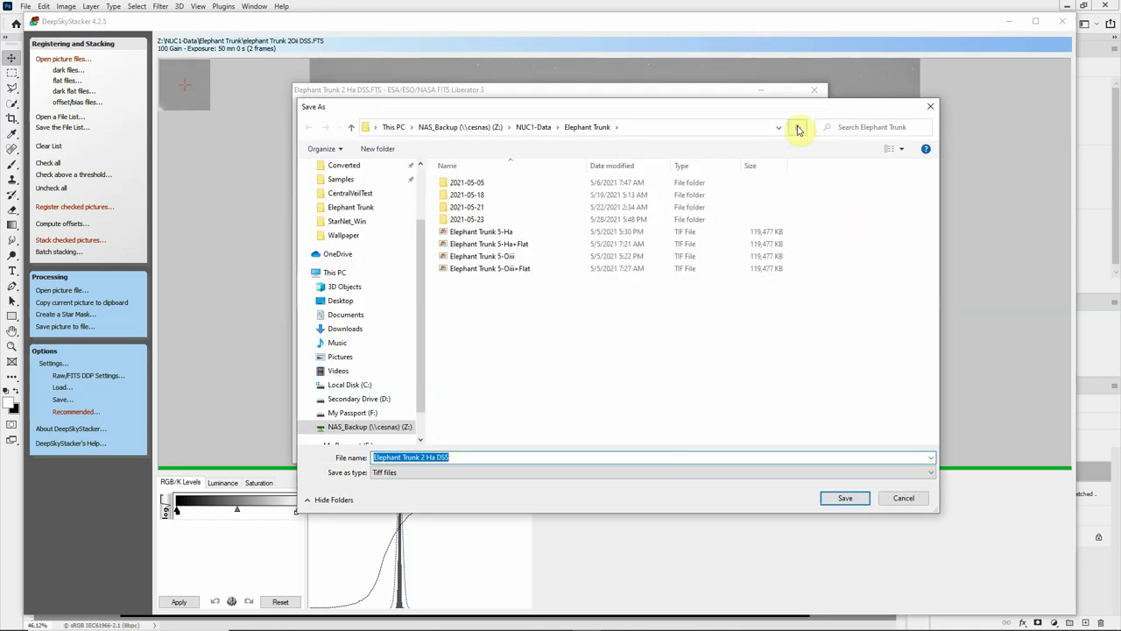
click(469, 457)
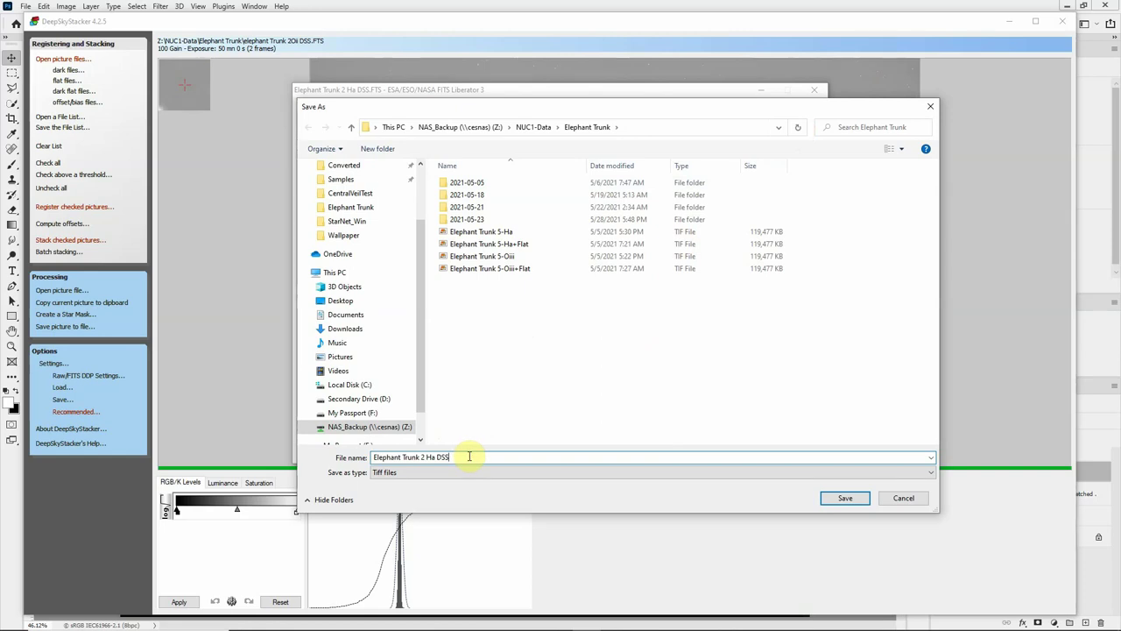
text(&FITS)
key(Return)
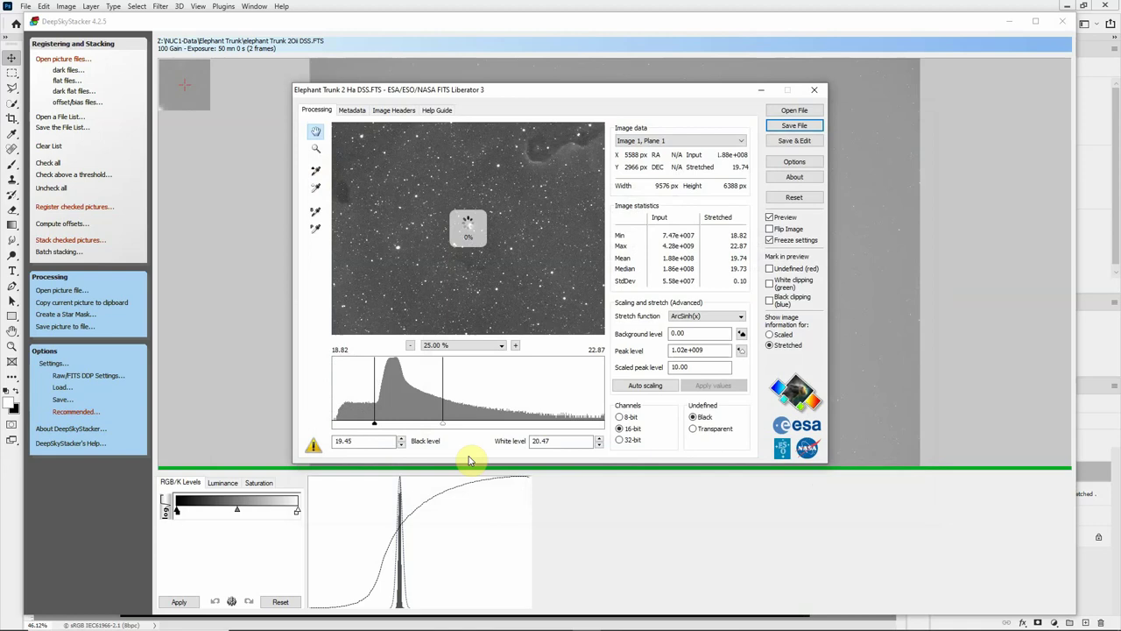
Open the OIII stack elephant Trunk 2Oii DSS.FTS in FITS Liberator.
click(794, 112)
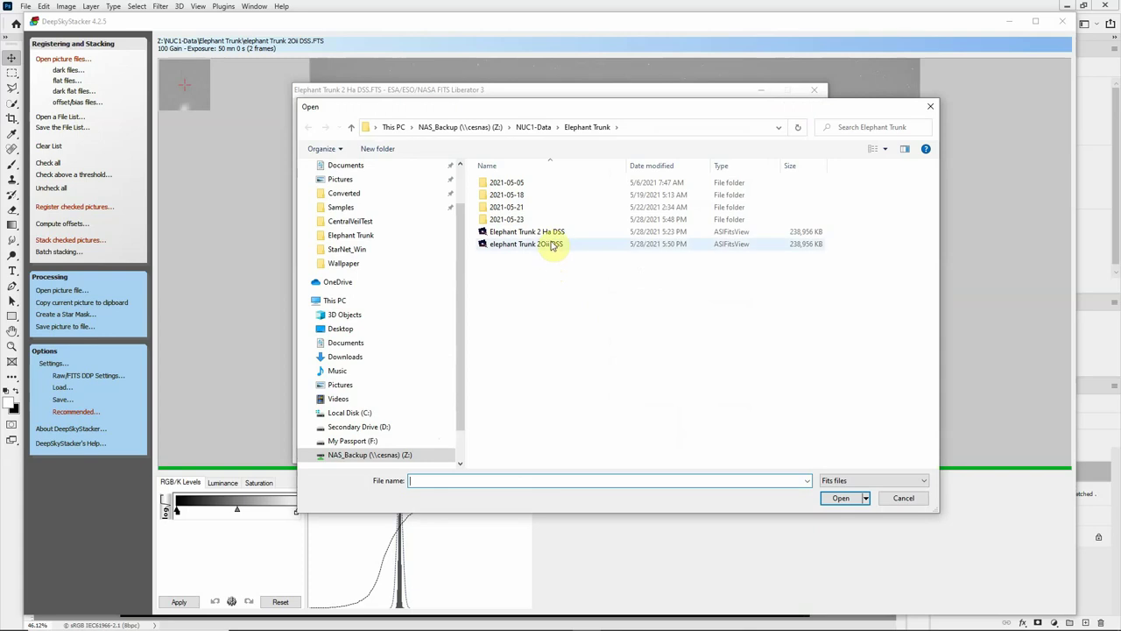
double_click(552, 245)
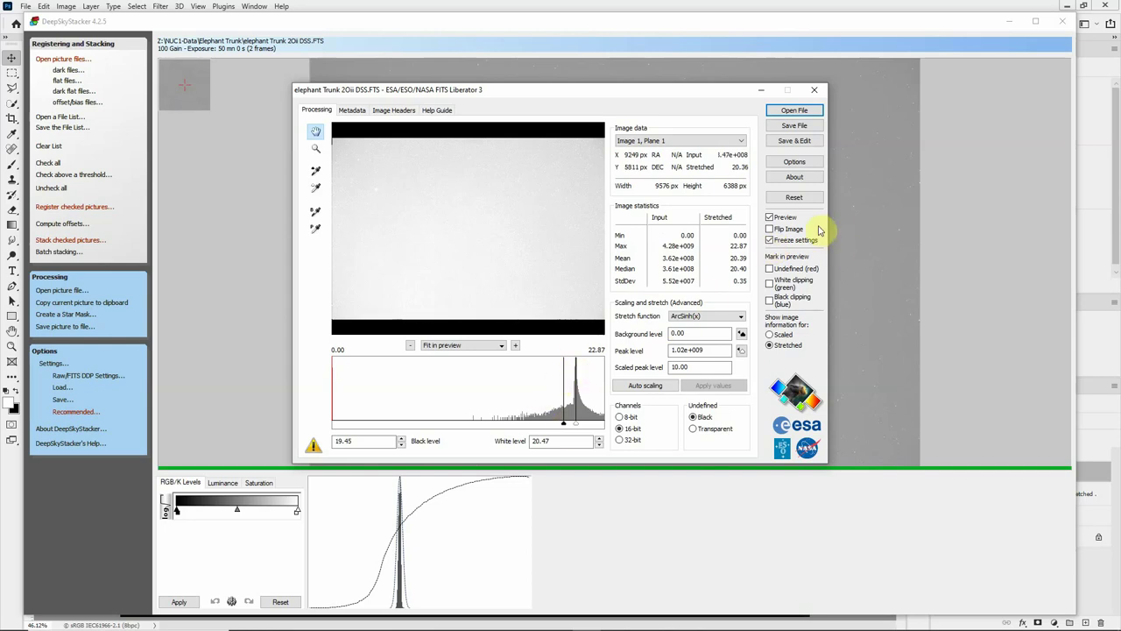
Reset the OIII settings, apply ArcSinh(x), and set black level 20.04 and white level 20.92.
click(791, 200)
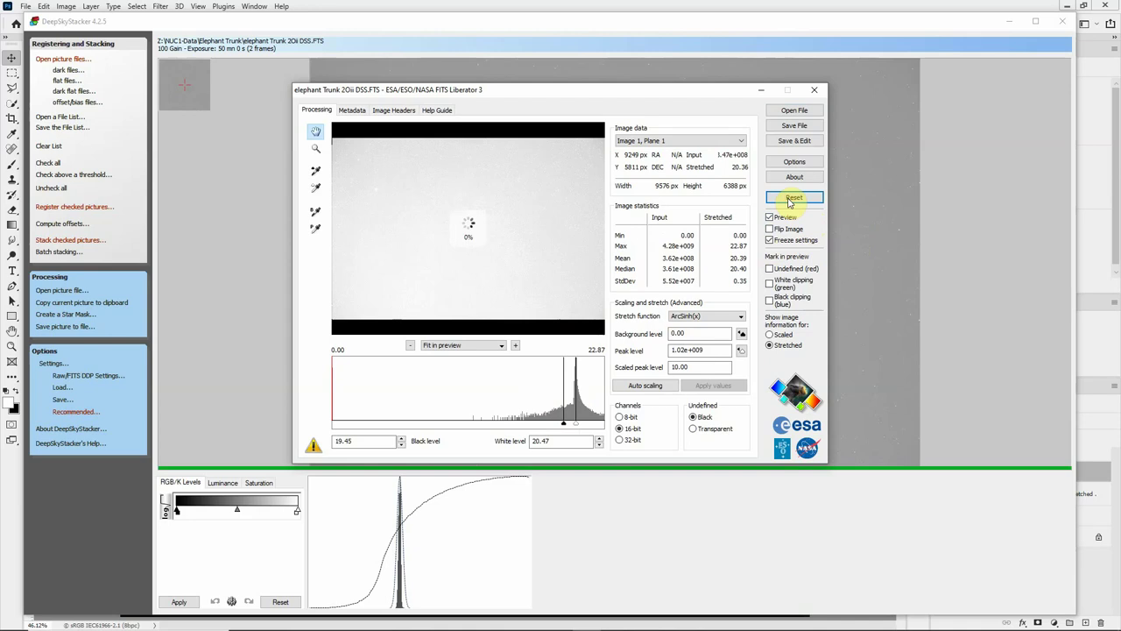
click(712, 318)
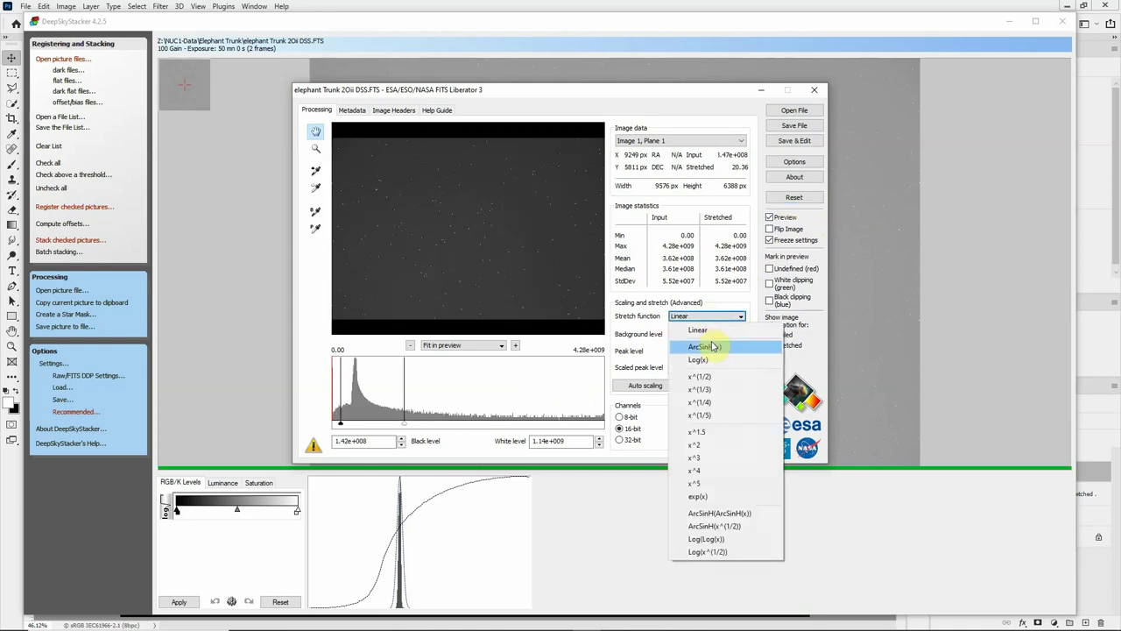
click(712, 348)
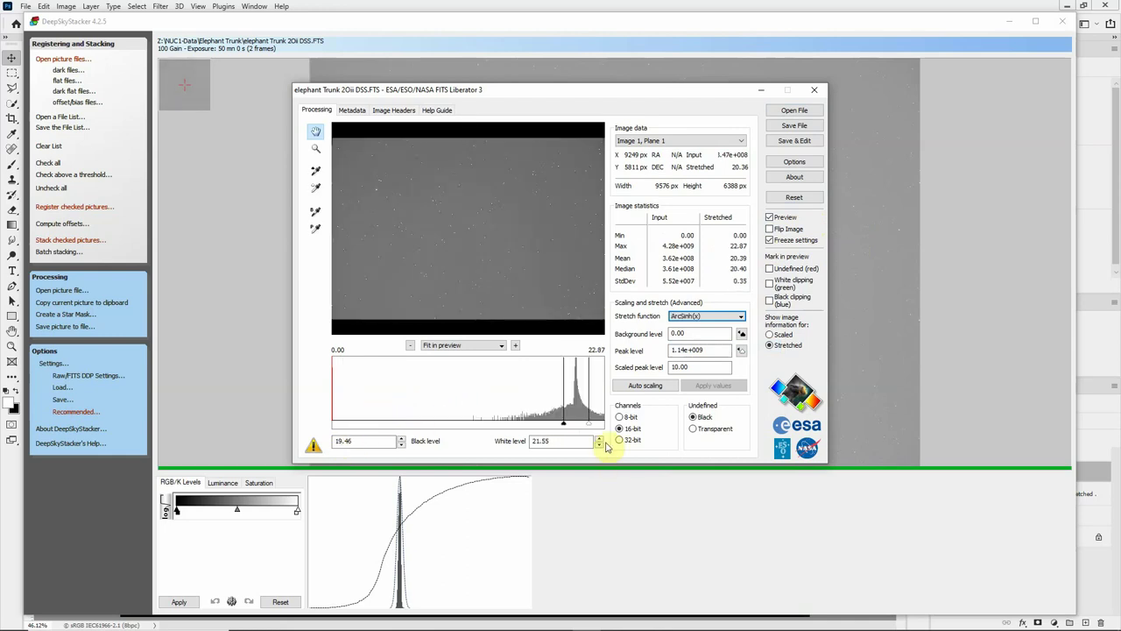
mouse_move(562, 424)
mouse_down()
mouse_move(583, 425)
mouse_move(570, 425)
mouse_up()
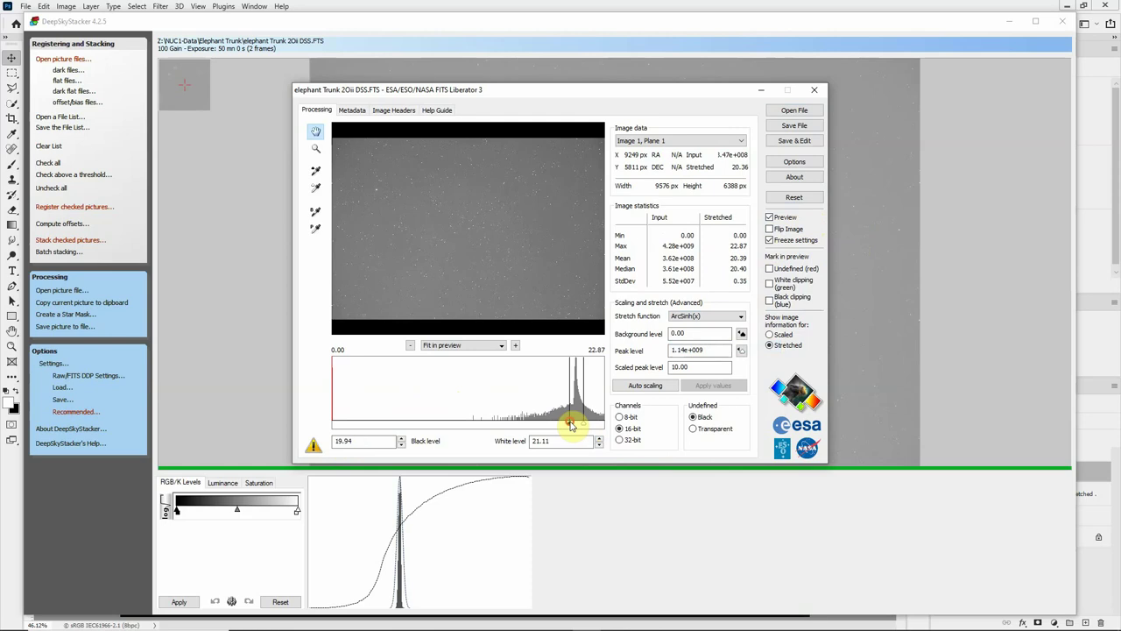
click(516, 346)
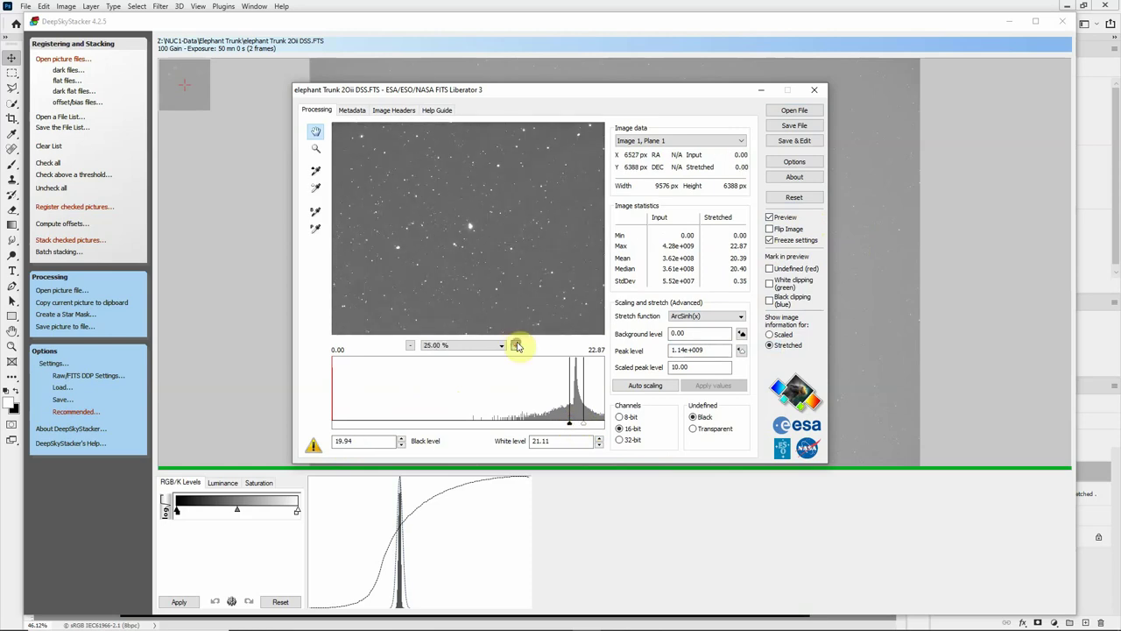
click(517, 345)
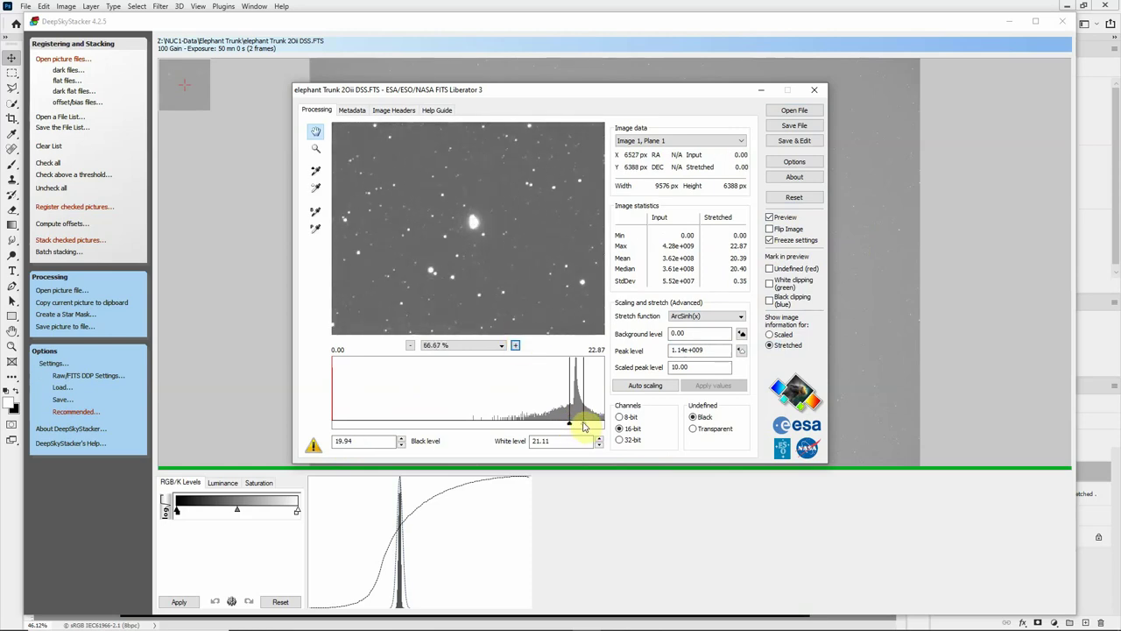
drag(585, 427, 579, 425)
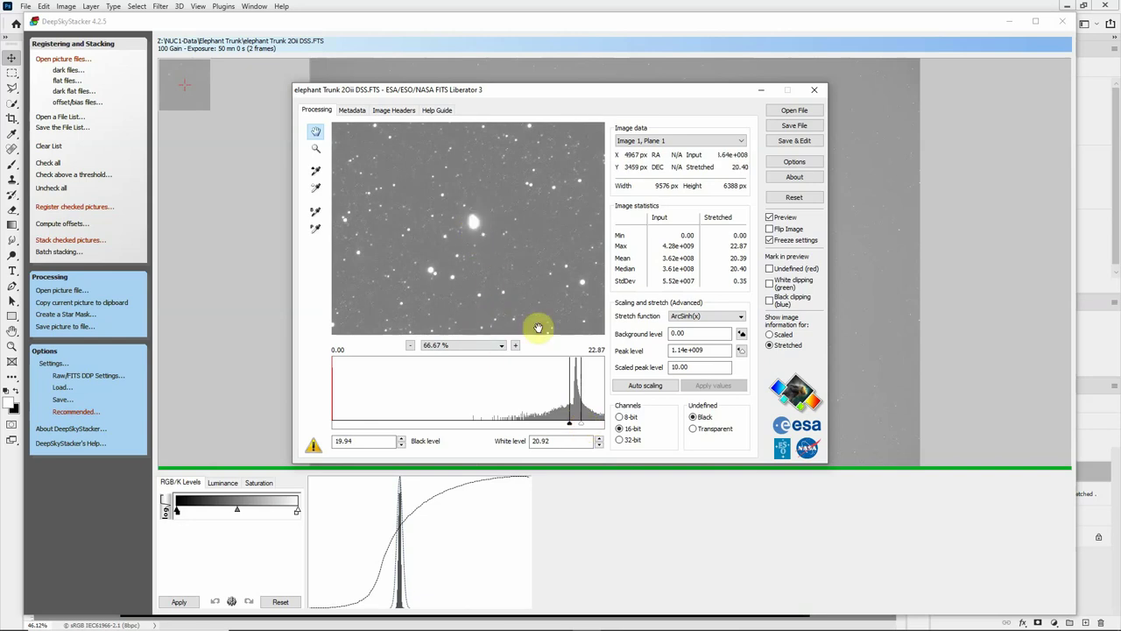
drag(580, 425, 572, 427)
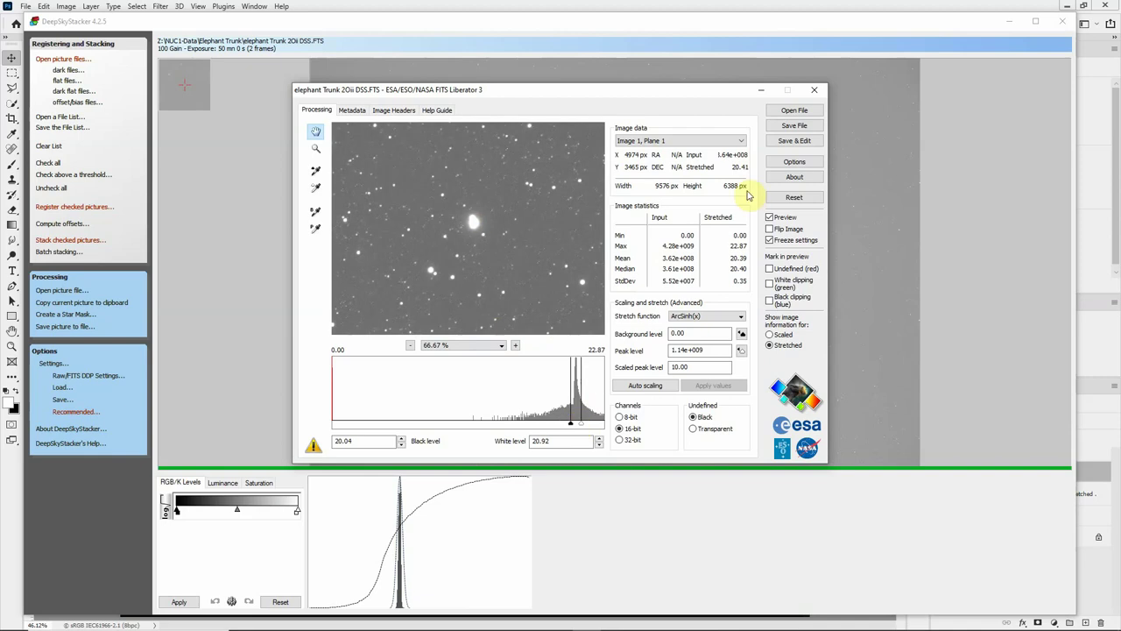
Save the stretched OIII image as the TIFF 'elephant Trunk 2Oii DSS&FITS', appending '&F' to the name.
click(793, 125)
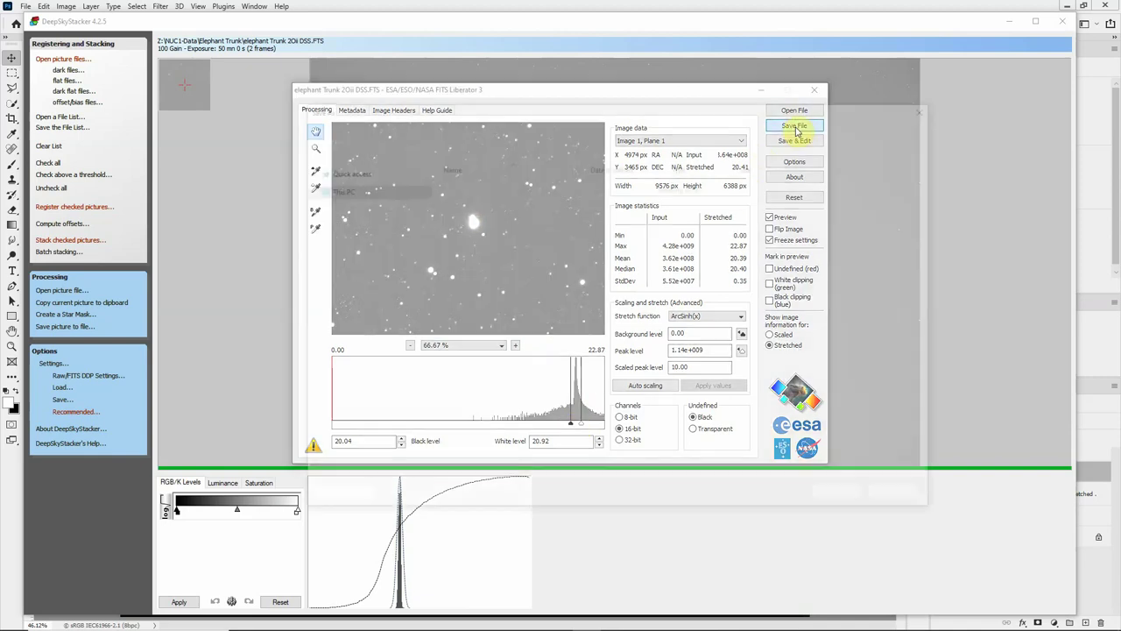
click(459, 457)
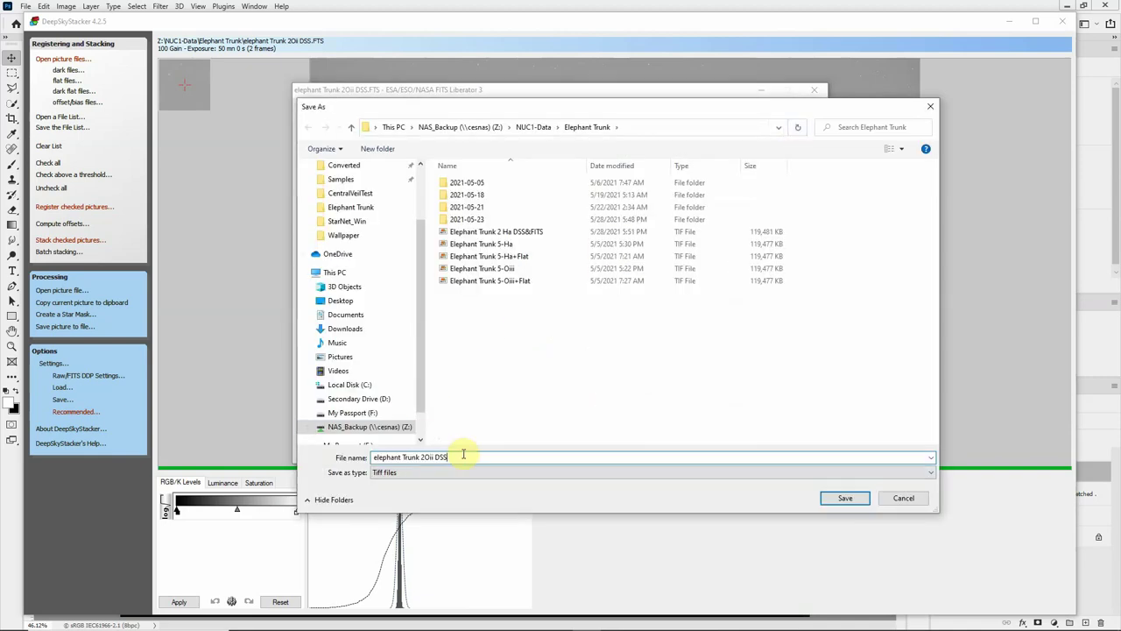
text(&FITS)
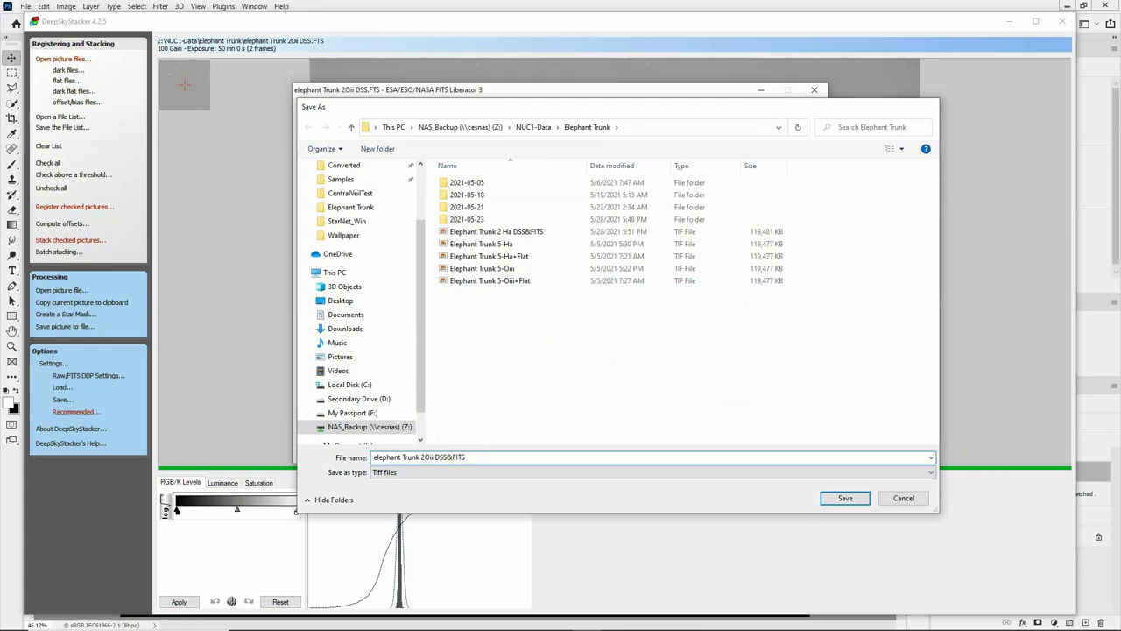
key(Return)
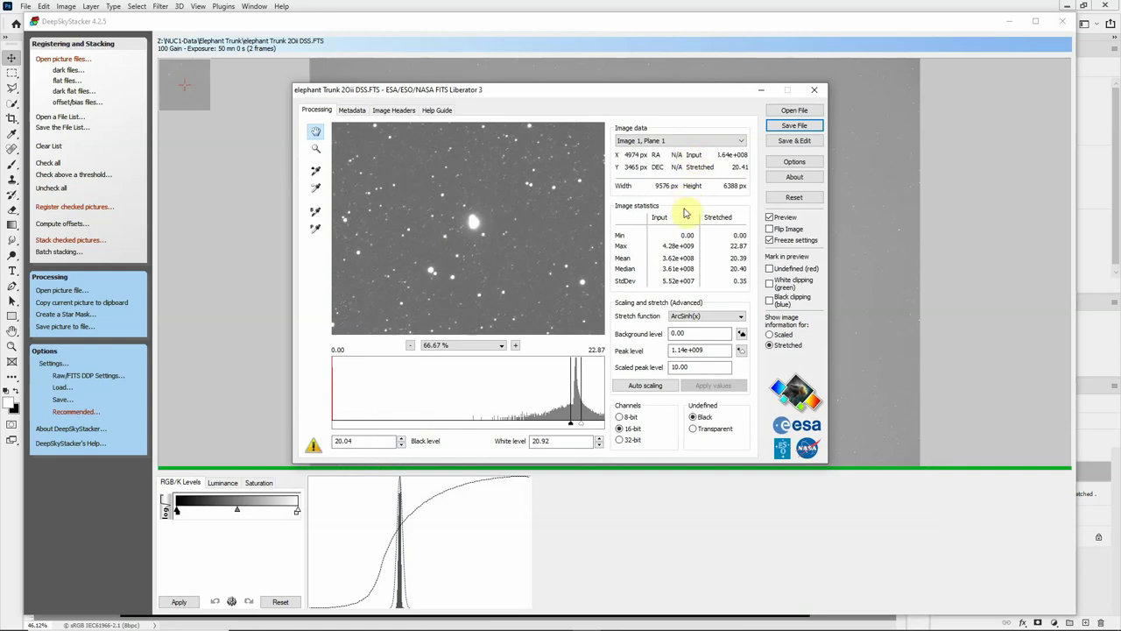
Switch to Photoshop, start File > Scripts > Load Files into Stack, and browse for the source images.
mouse_move(530, 627)
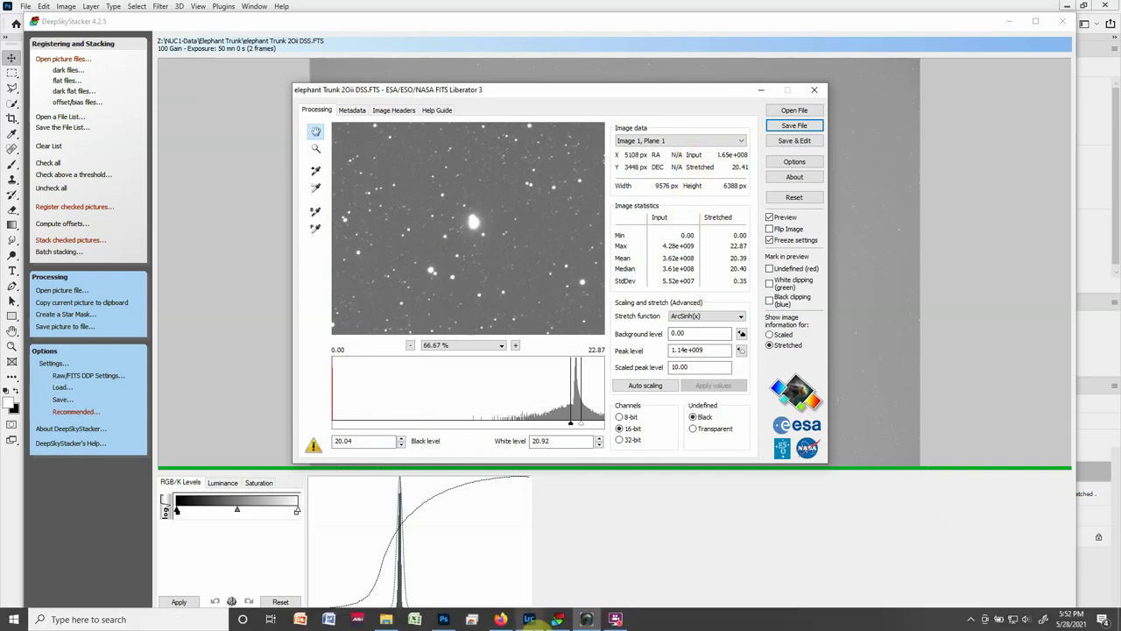
click(444, 619)
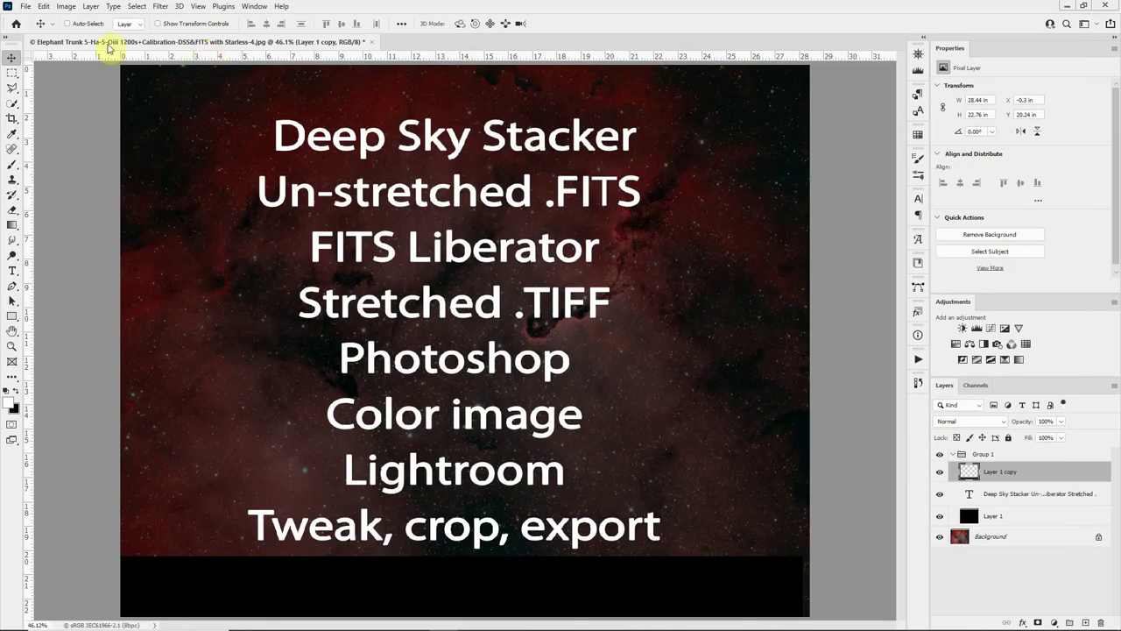
click(26, 6)
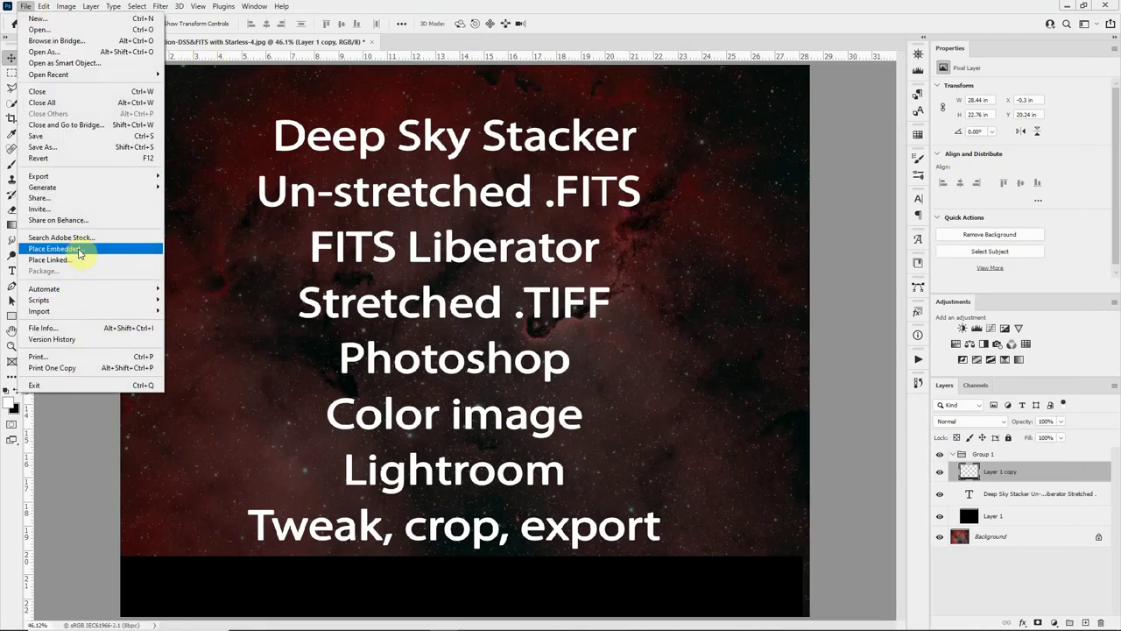
mouse_move(76, 300)
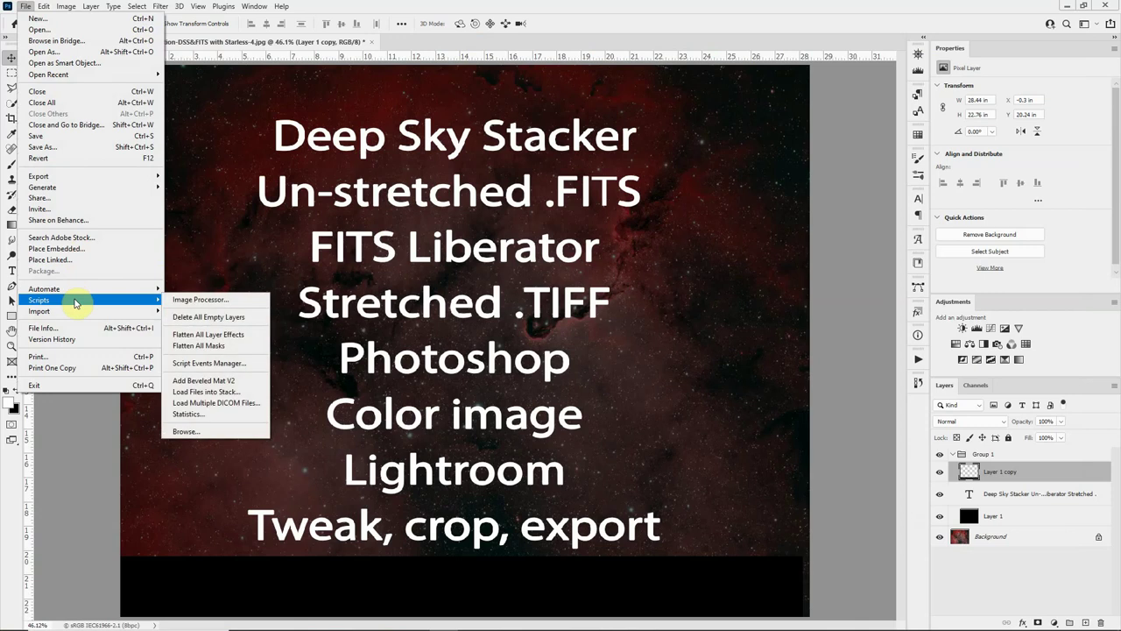
click(205, 392)
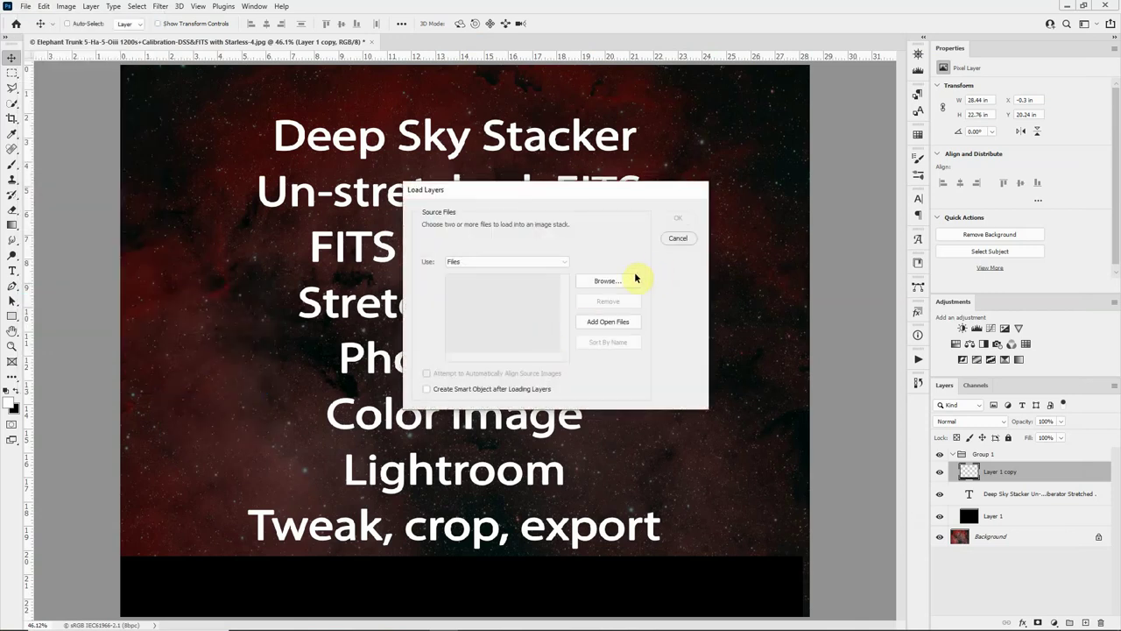
click(627, 281)
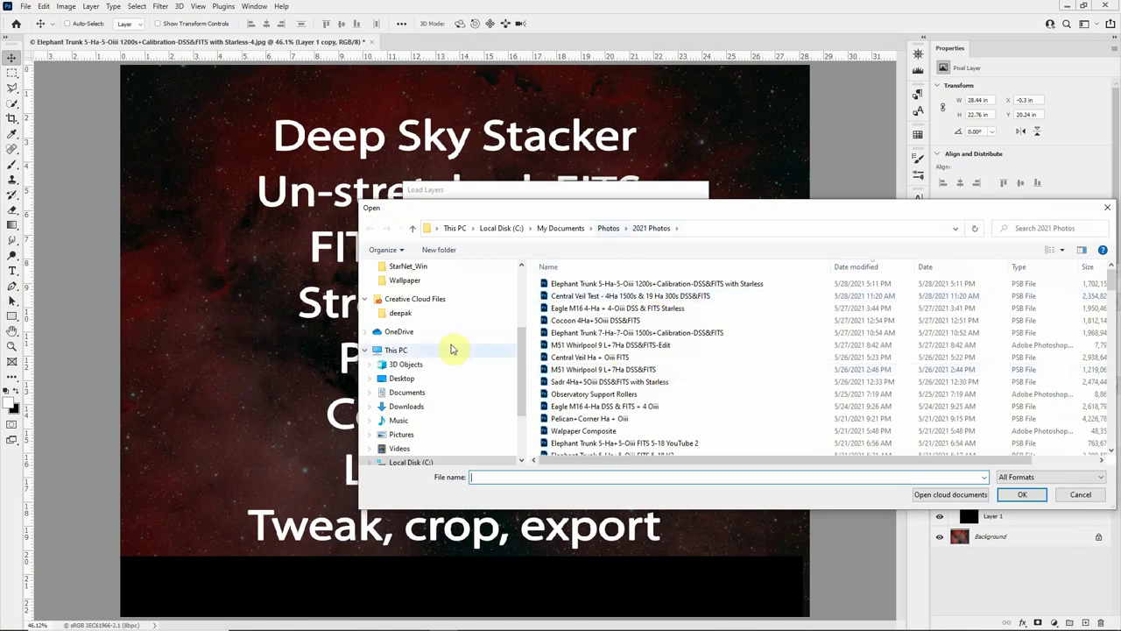
In the Elephant Trunk folder, load the Ha DSS&FITS and 2Oii DSS&FITS TIFFs into a new stack.
scroll(429, 311, up, 1)
click(435, 296)
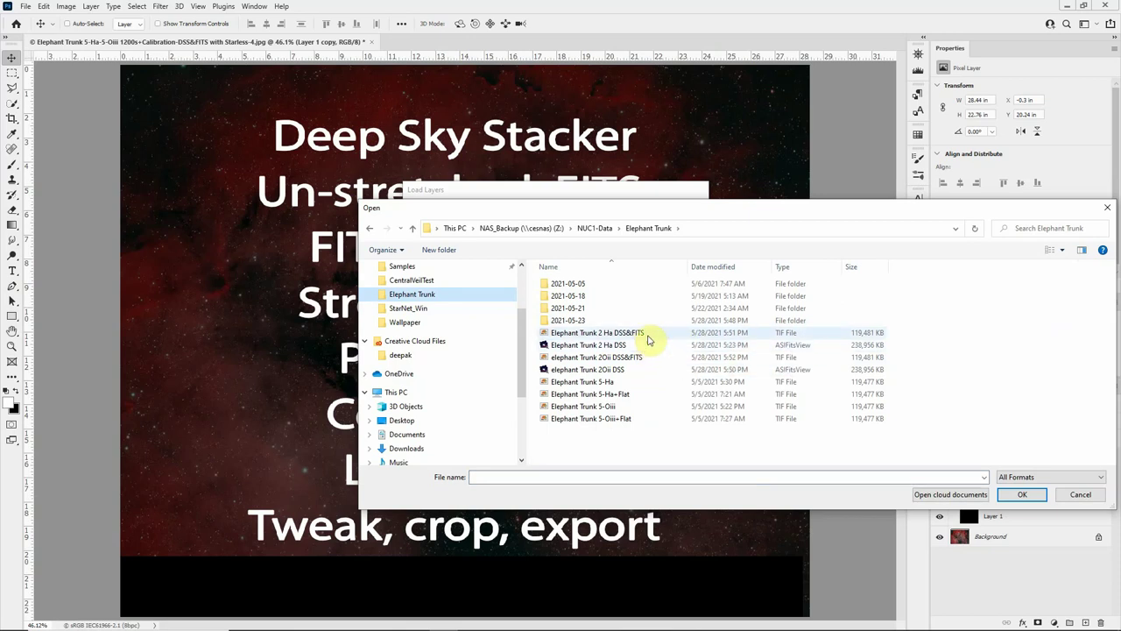
click(648, 336)
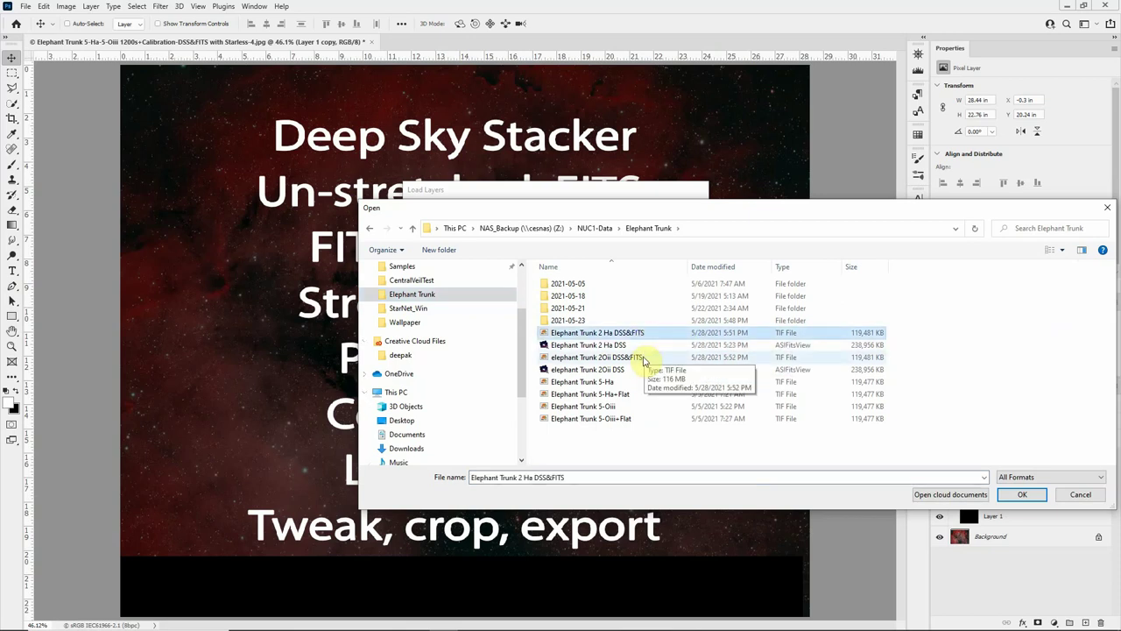
ctrl+click(644, 357)
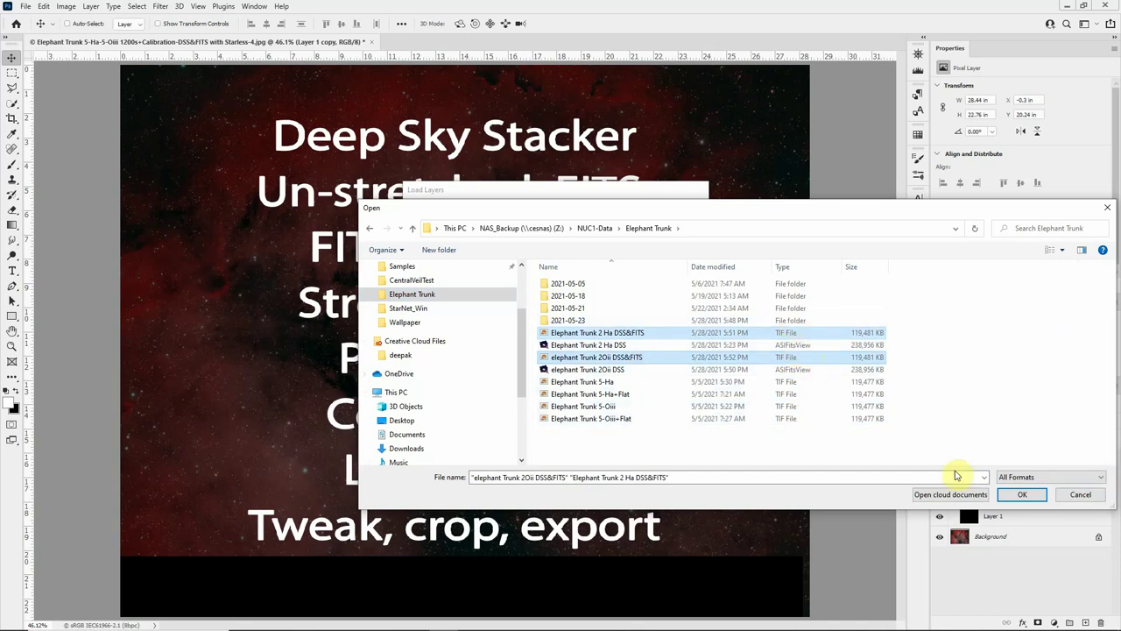
click(1021, 494)
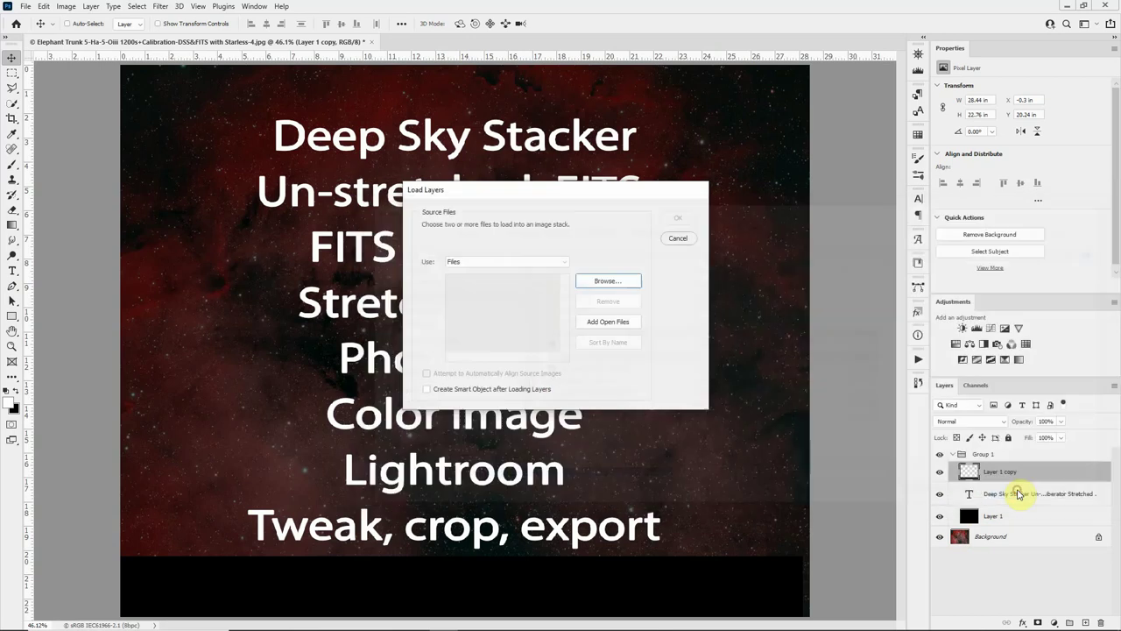
click(675, 220)
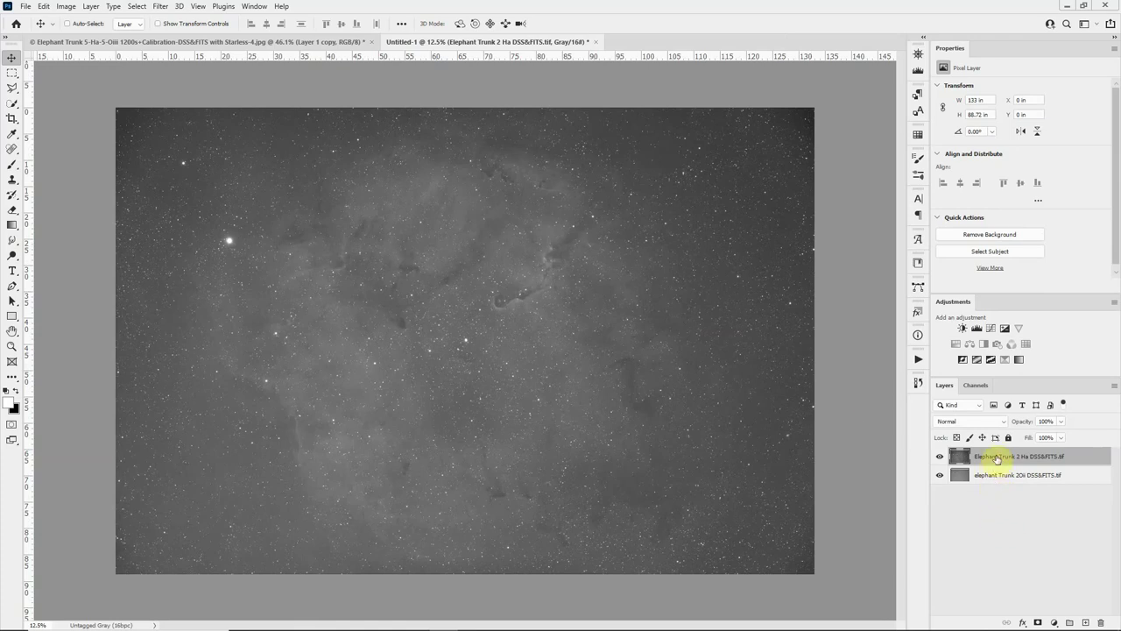
Drag the Ha layer below the OIII layer in the Layers panel.
drag(997, 457, 1003, 500)
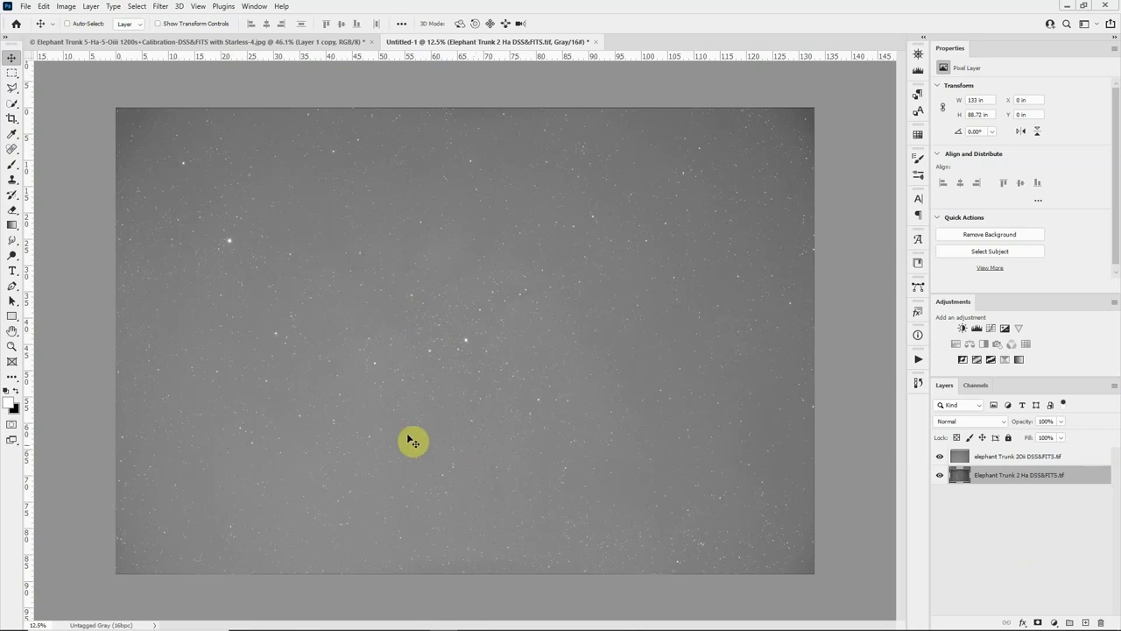
click(67, 11)
mouse_move(73, 18)
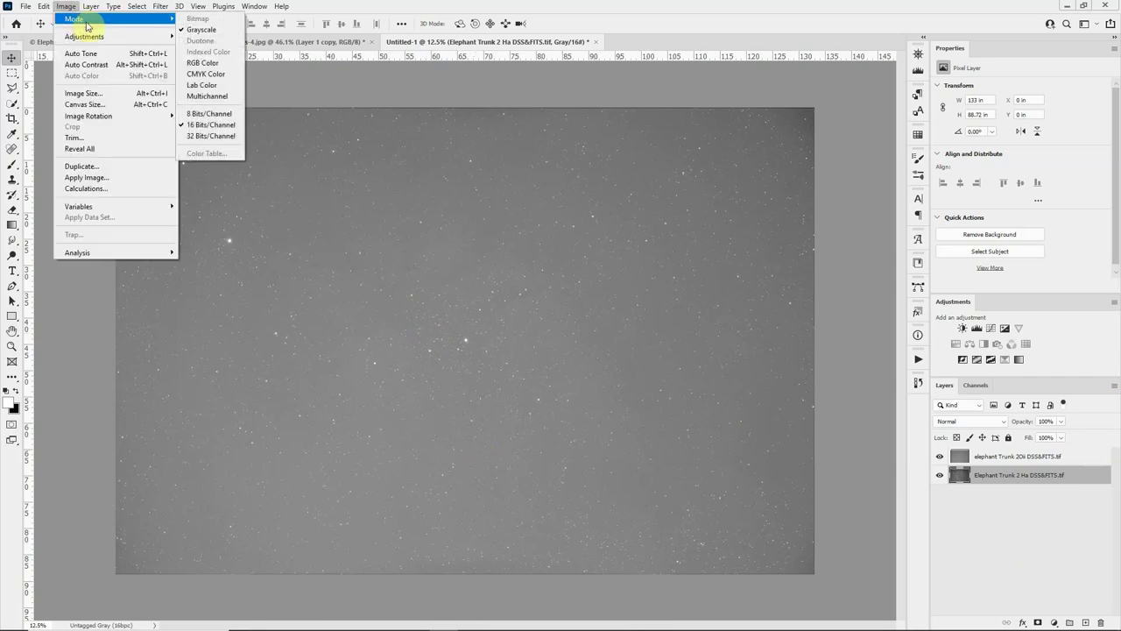
click(203, 64)
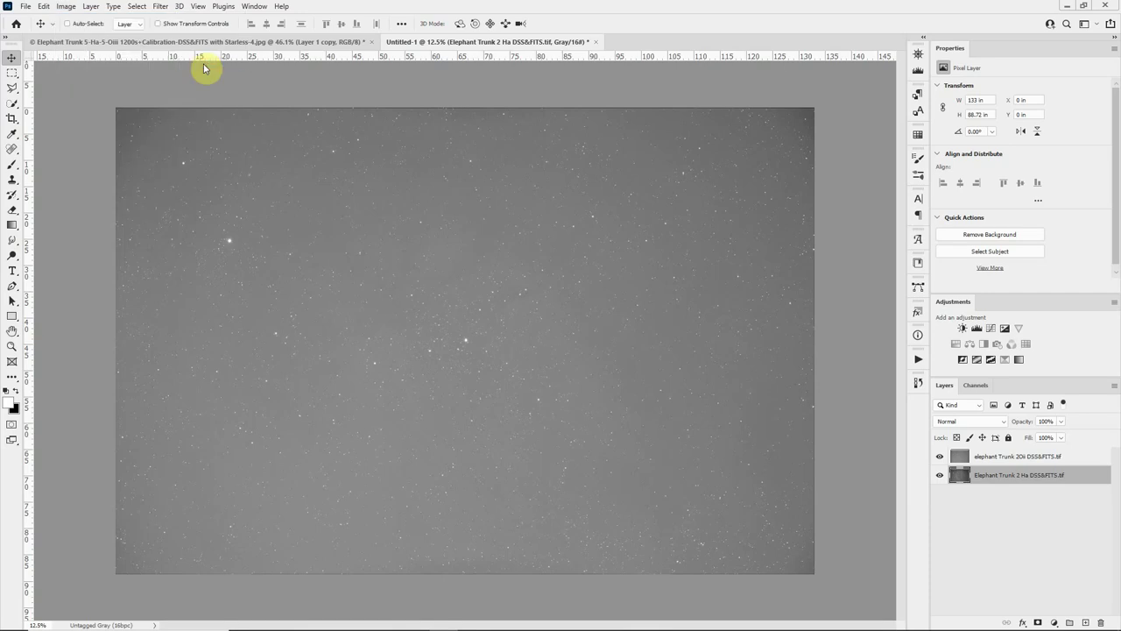
click(1054, 459)
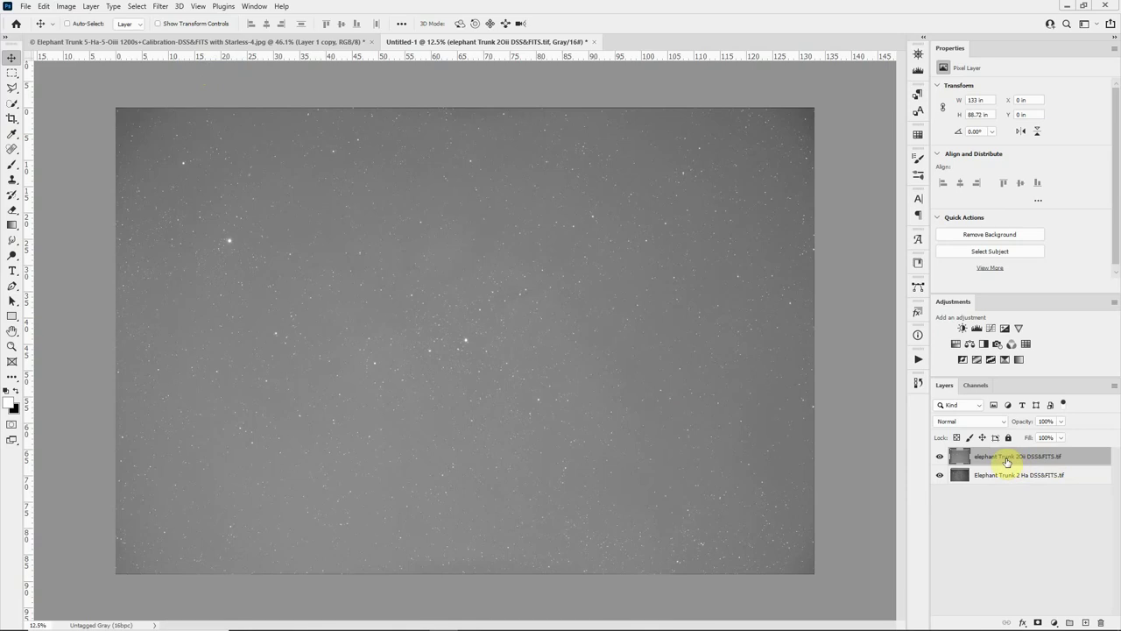
click(1094, 457)
key(h)
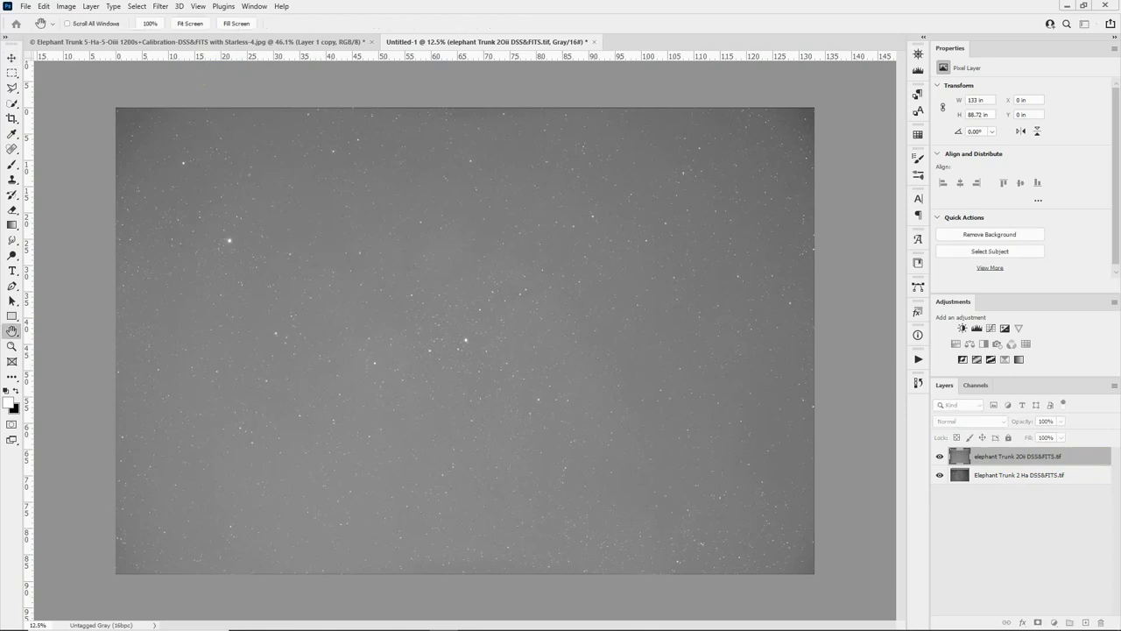
drag(708, 253, 684, 210)
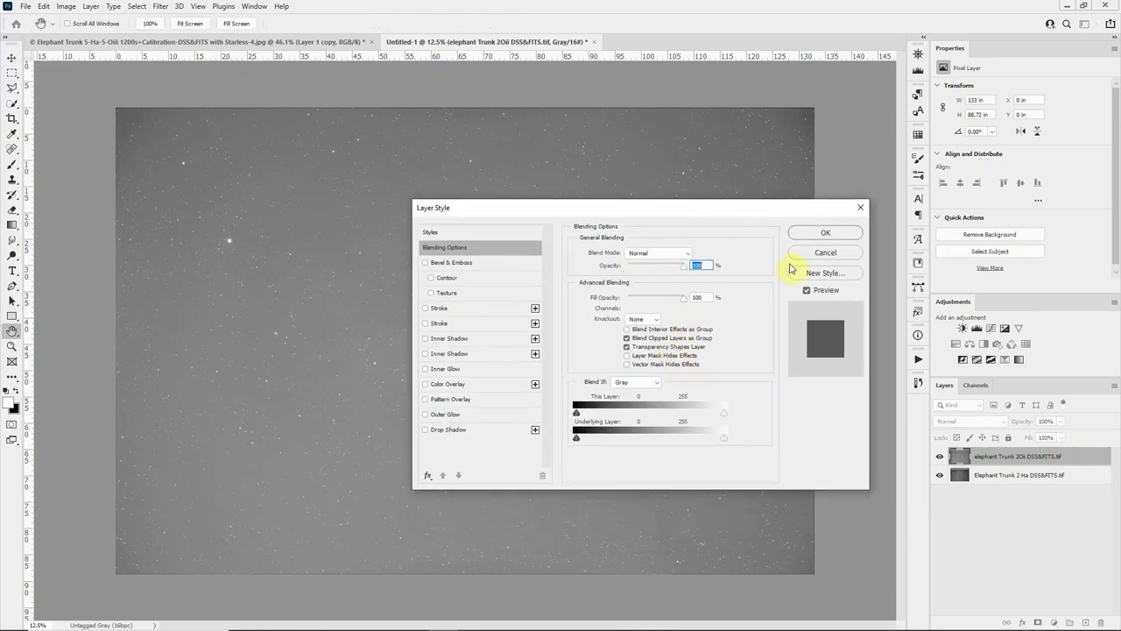
click(825, 252)
click(12, 57)
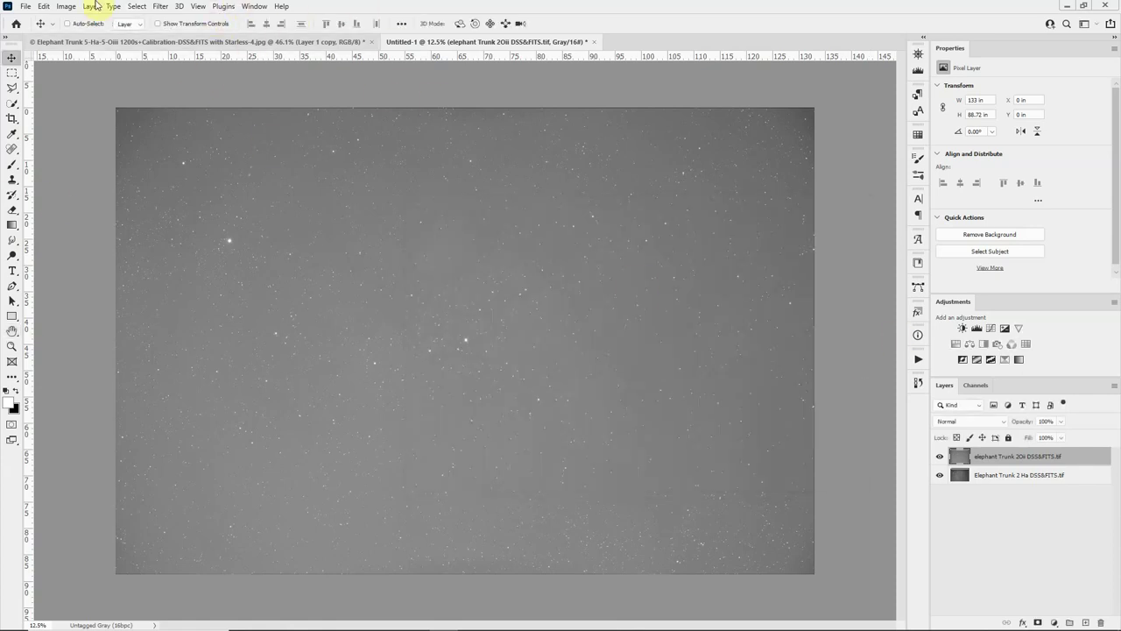
Convert the document to RGB Color mode without merging the Ha and OIII layers.
click(67, 6)
mouse_move(142, 19)
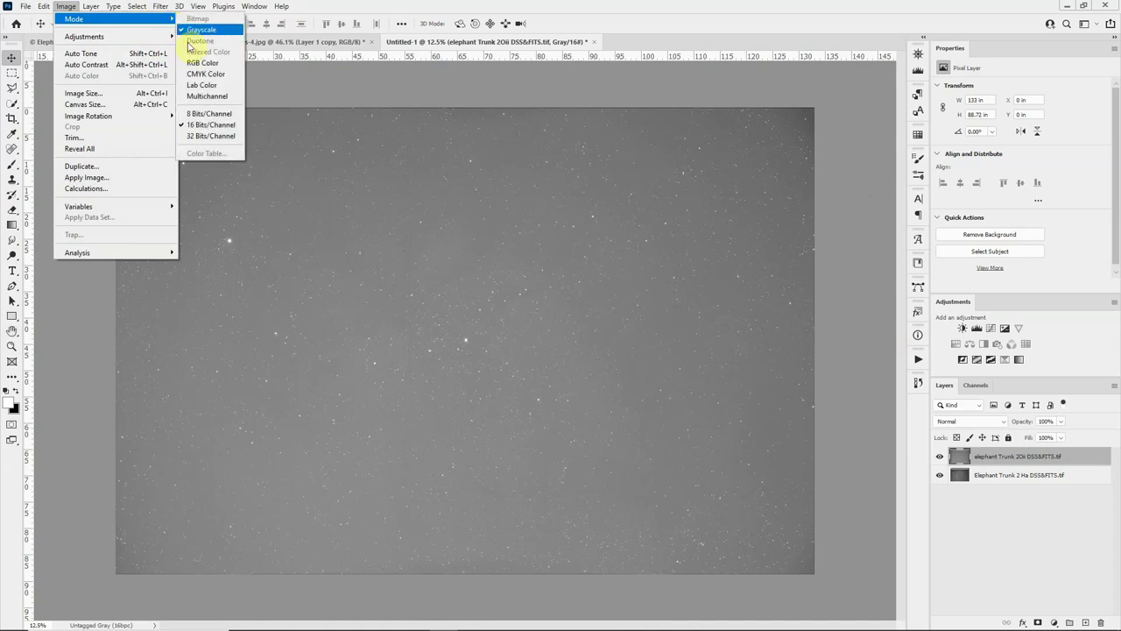
click(201, 65)
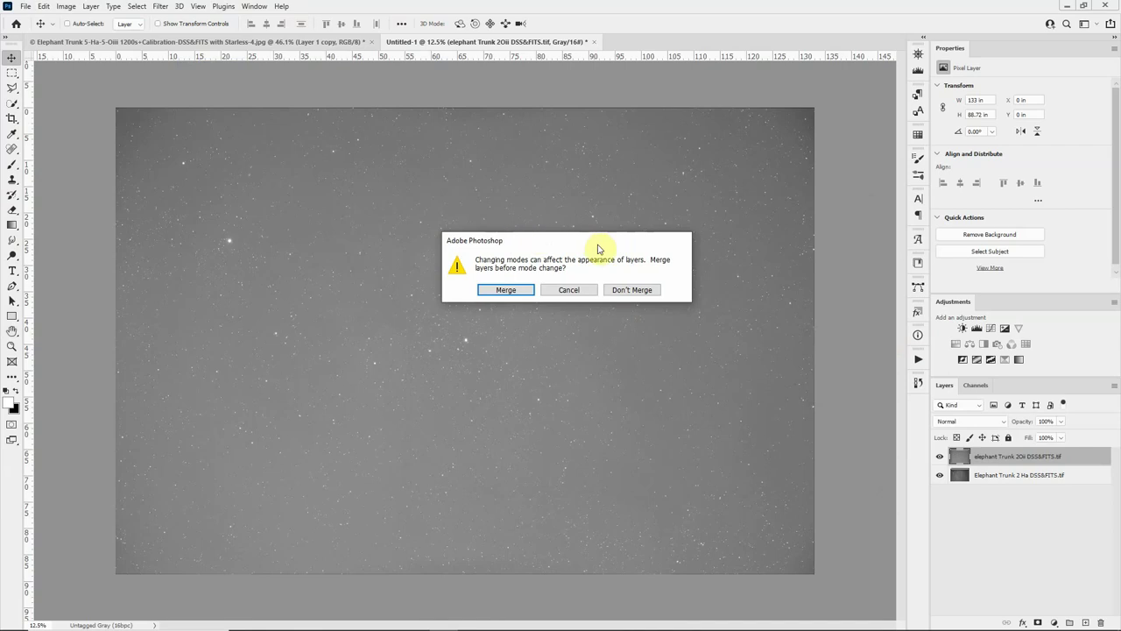
click(564, 285)
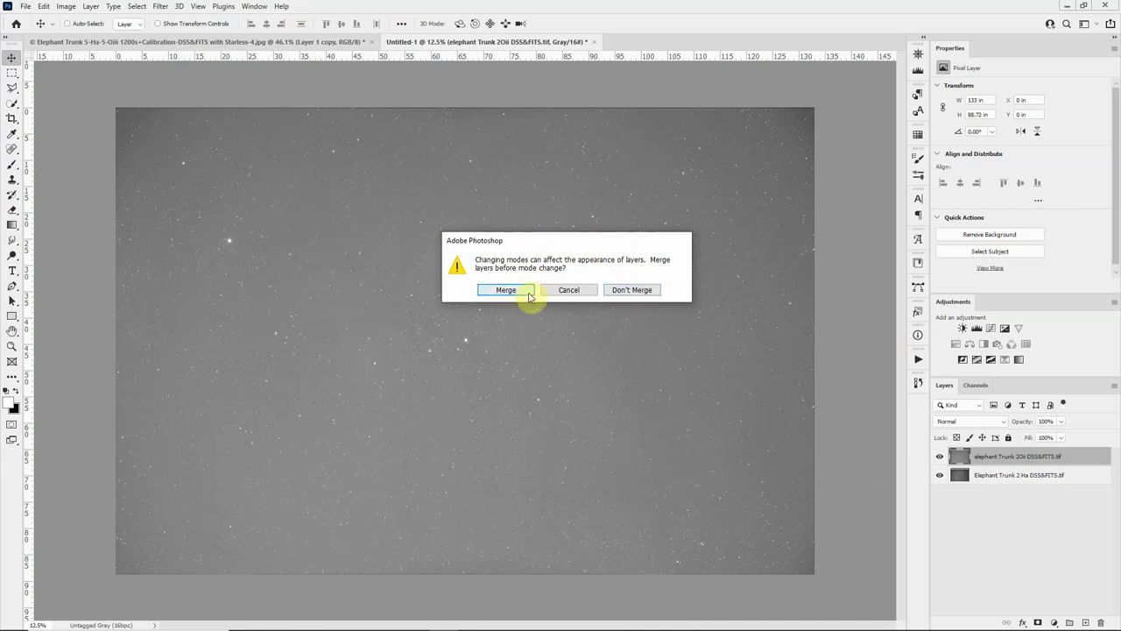
click(629, 290)
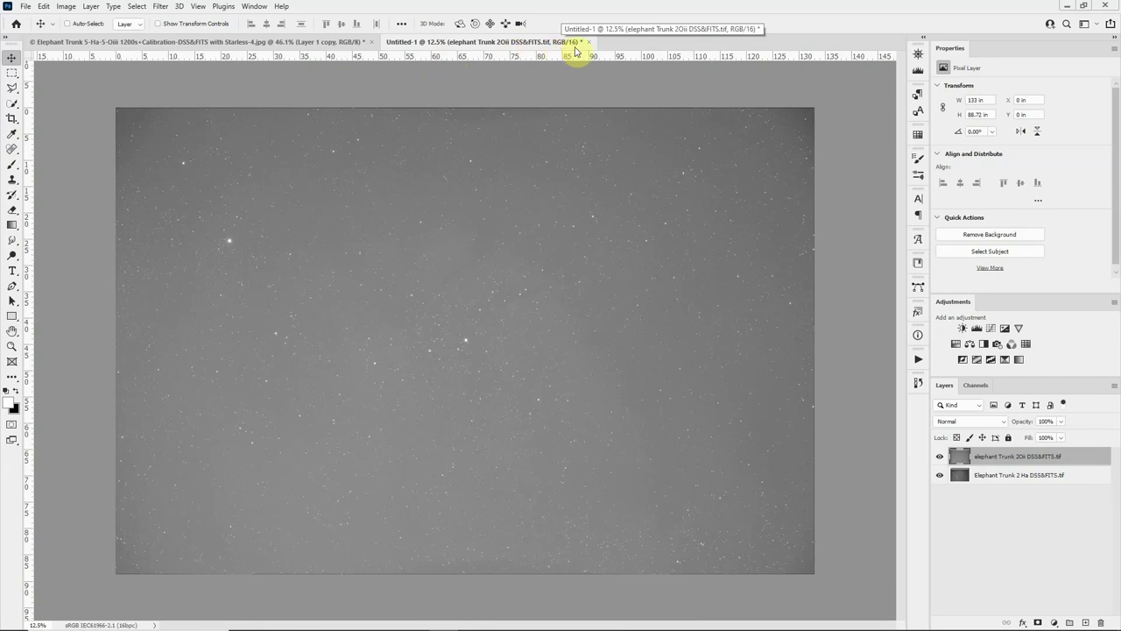
Exclude the red channel in the OIII layer's blending options, giving a teal-and-red bicolour image.
double_click(1095, 460)
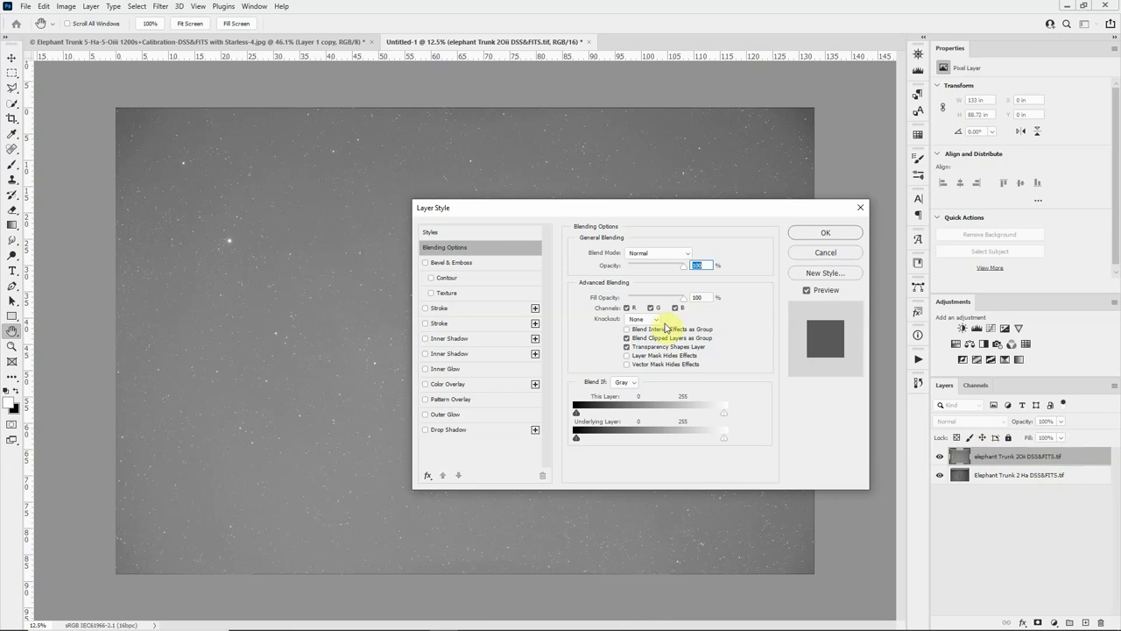
click(627, 308)
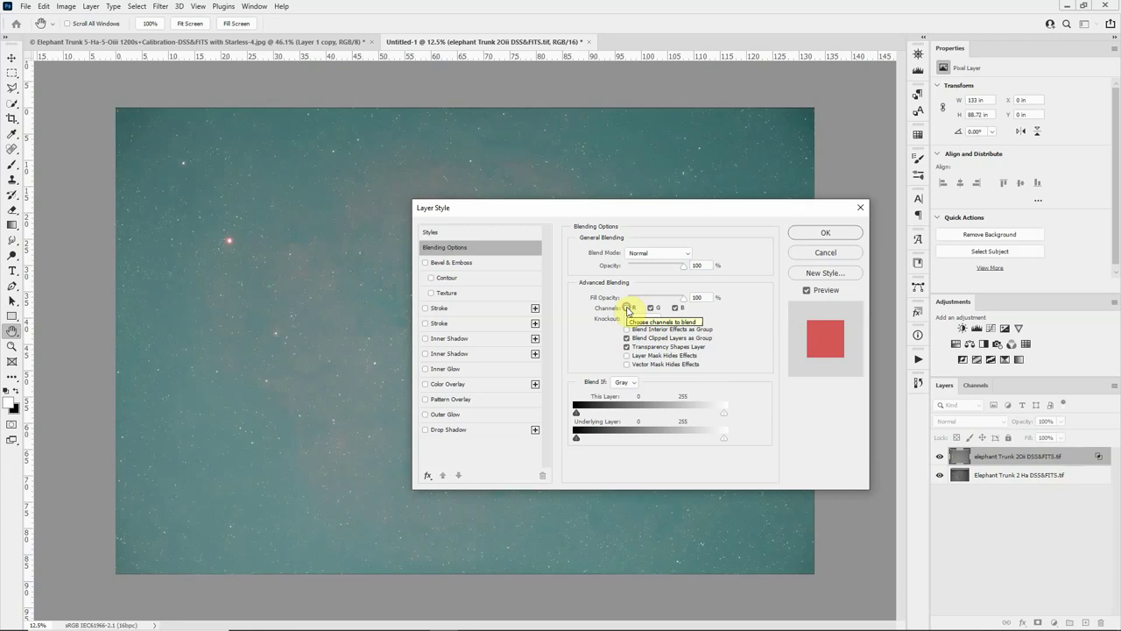
click(800, 234)
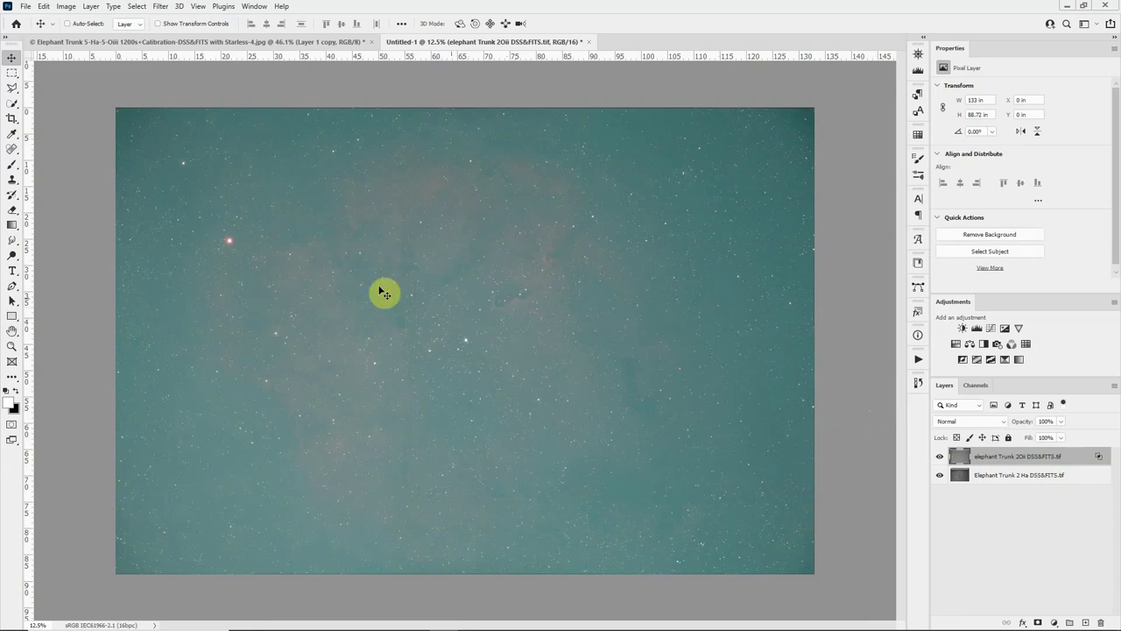
Re-enable the R channel in the OIII layer's blending options, returning the canvas to grey.
scroll(437, 331, up, 2)
scroll(594, 378, up, 5)
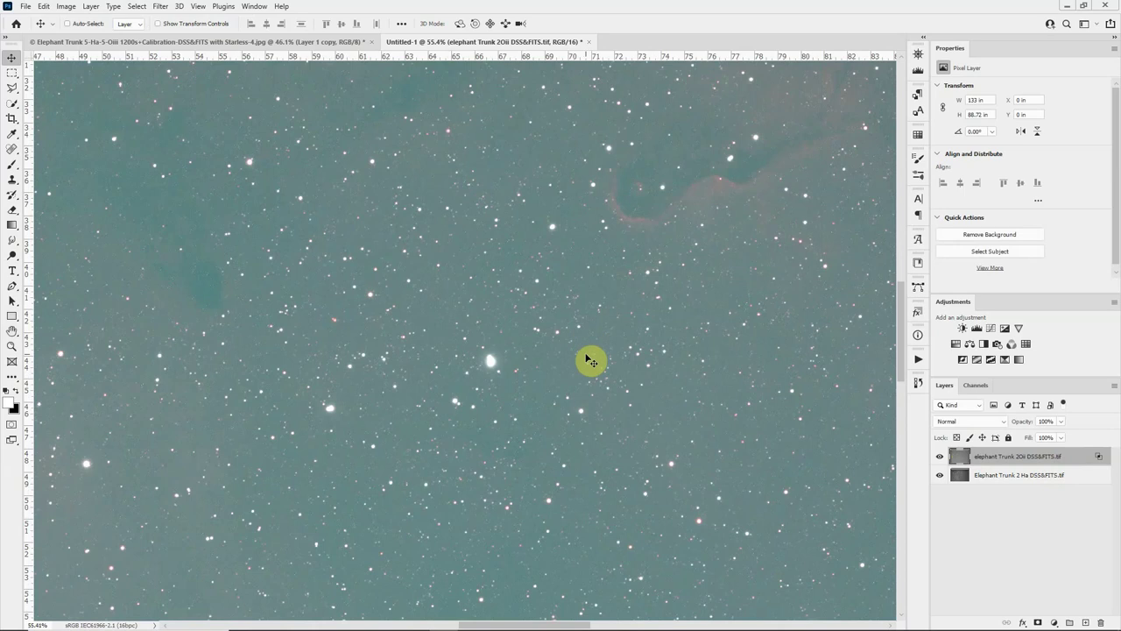
scroll(591, 360, down, 5)
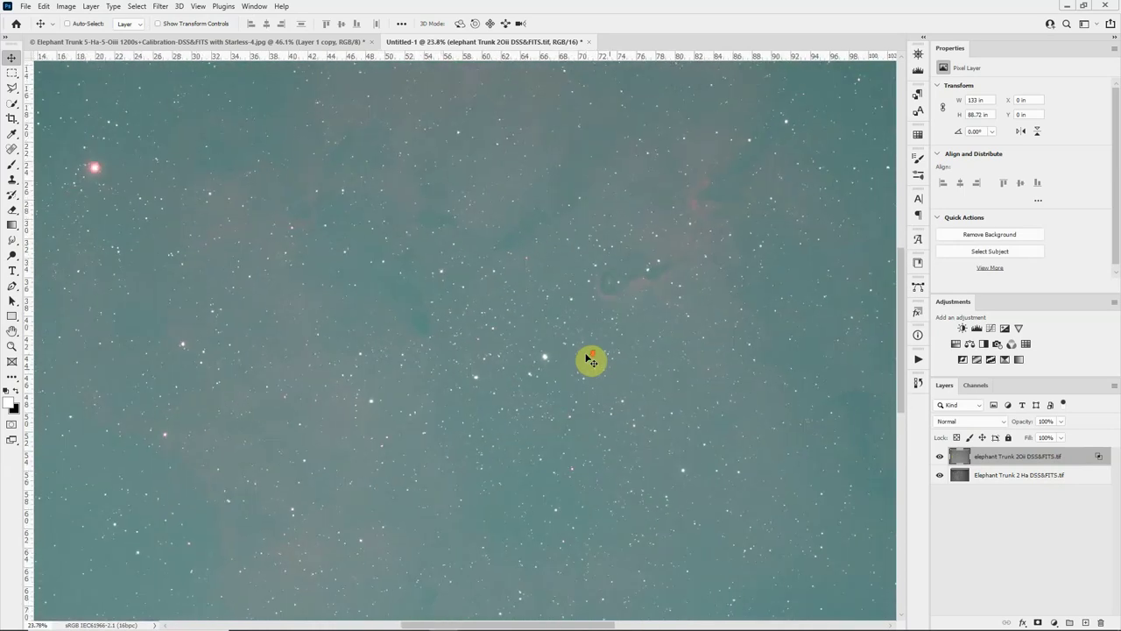
scroll(591, 360, down, 1)
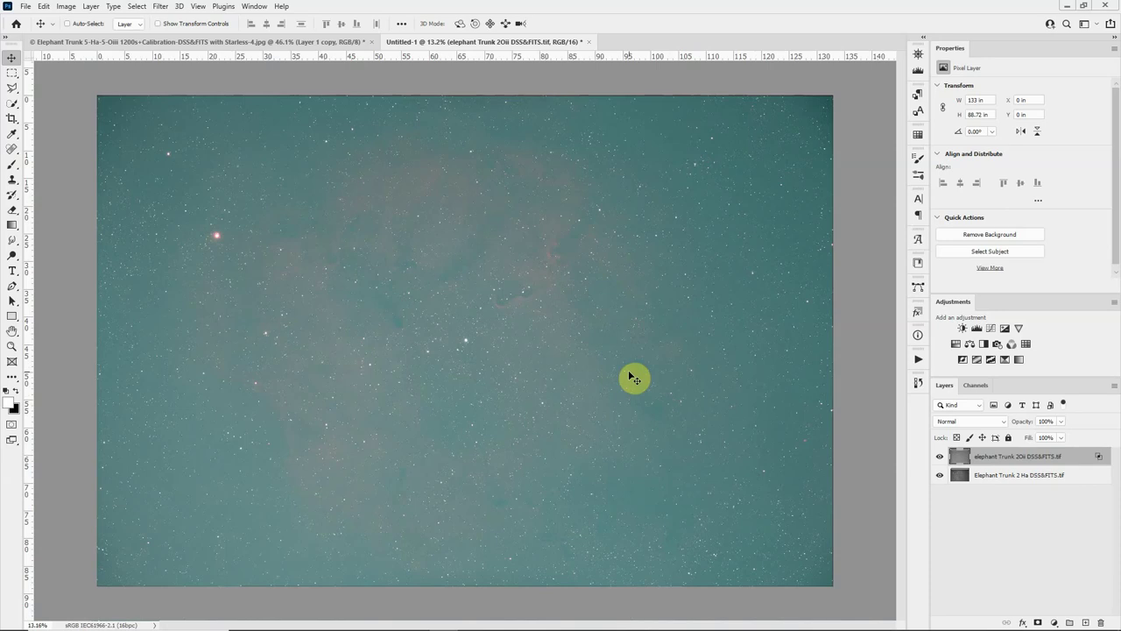
double_click(1101, 456)
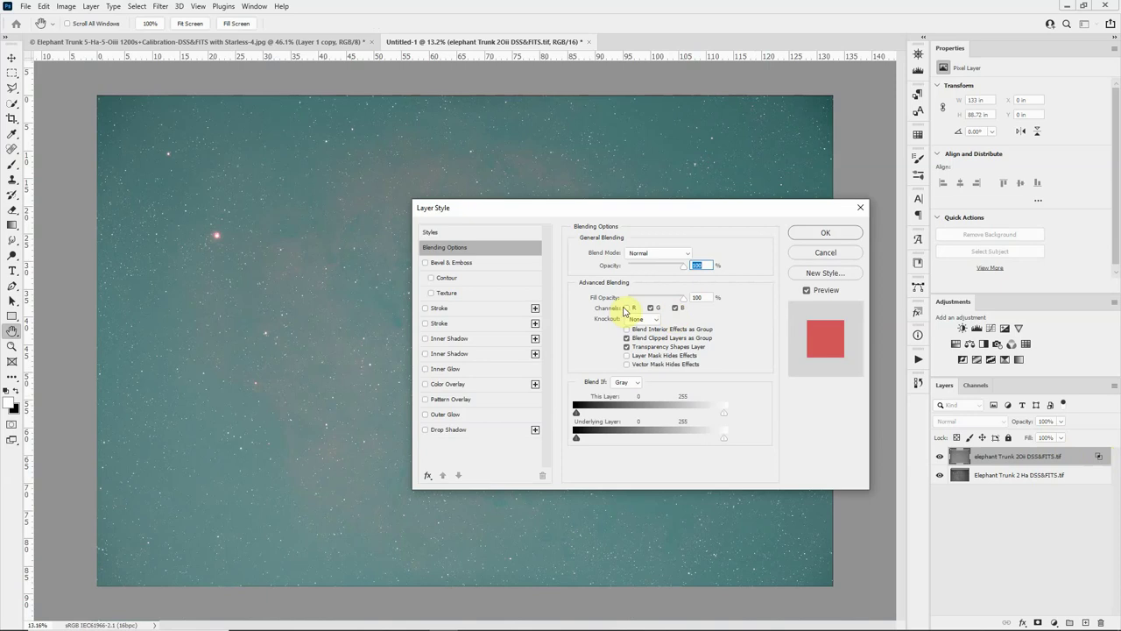
click(626, 308)
click(824, 234)
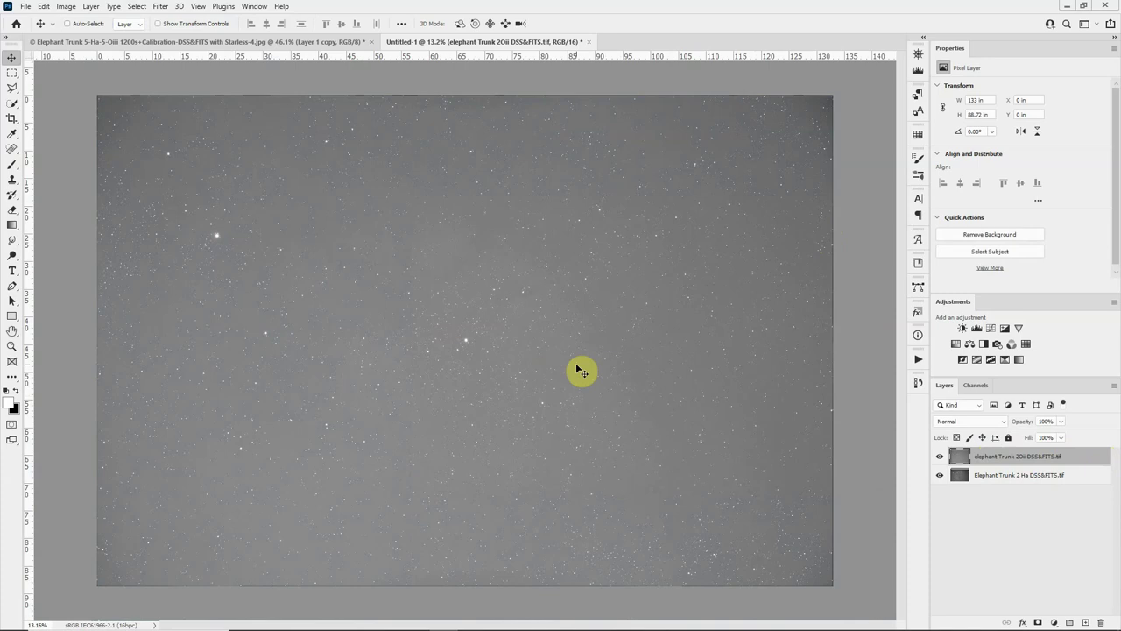
Hide OIII, add a Curves 1 adjustment over Ha mapping input 87 to 78, and select both.
click(1035, 479)
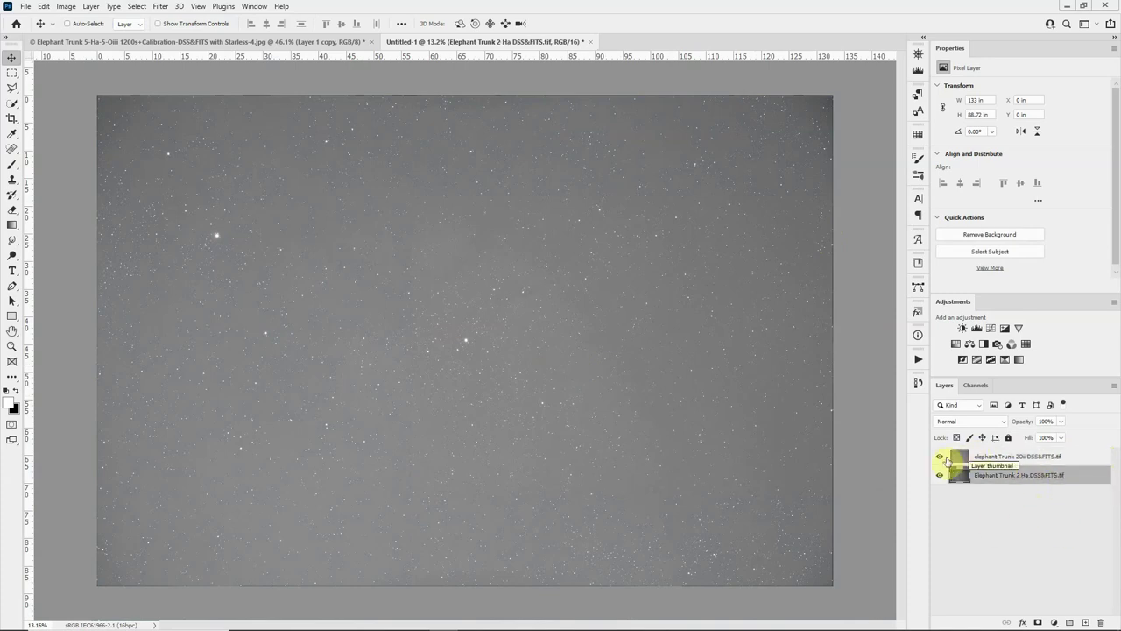
click(939, 456)
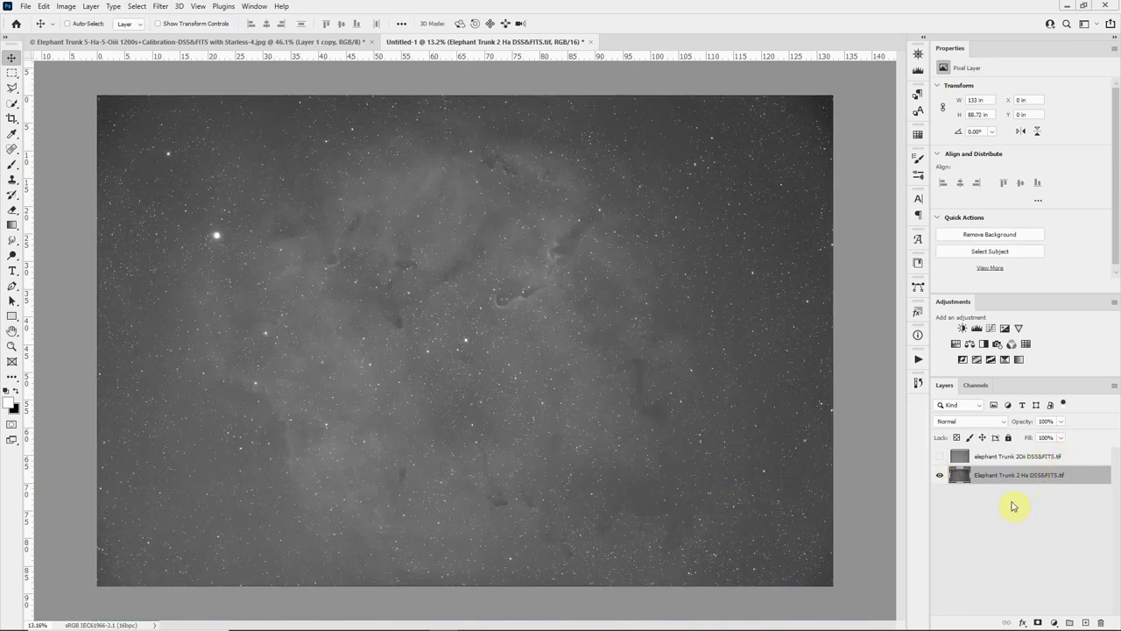
click(992, 329)
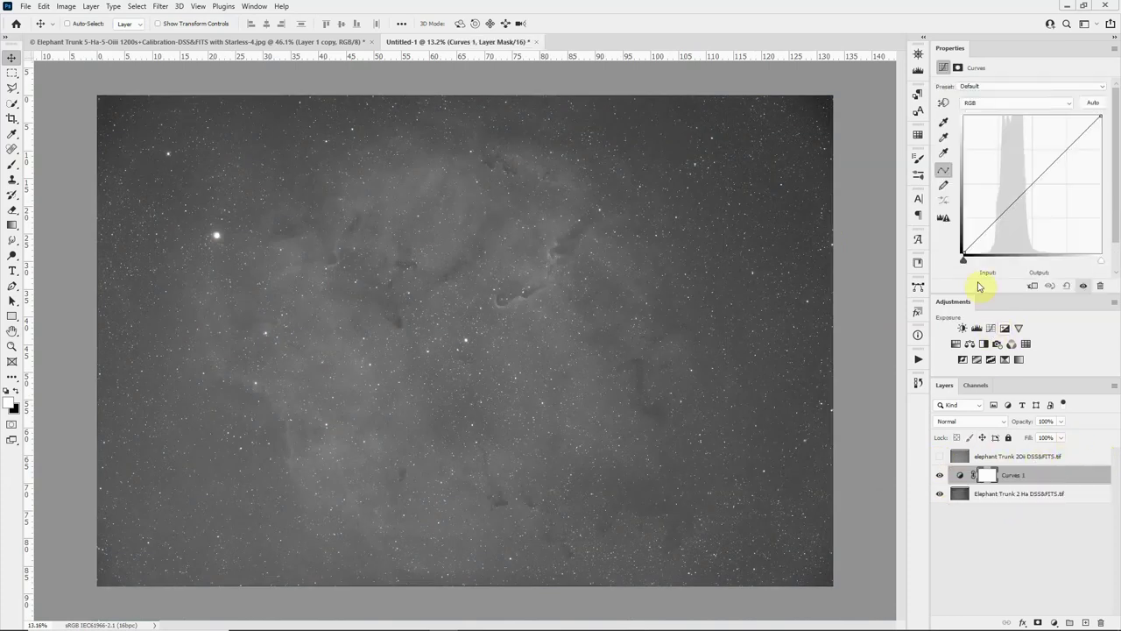
mouse_move(986, 228)
mouse_down()
mouse_move(1009, 212)
mouse_move(993, 233)
mouse_up()
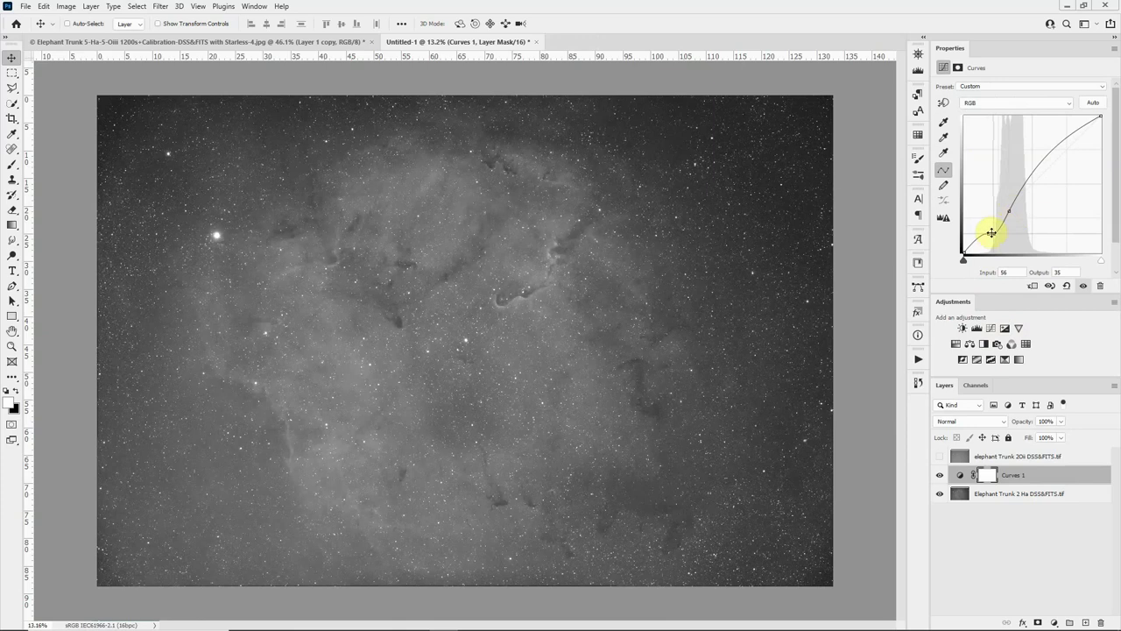
click(978, 271)
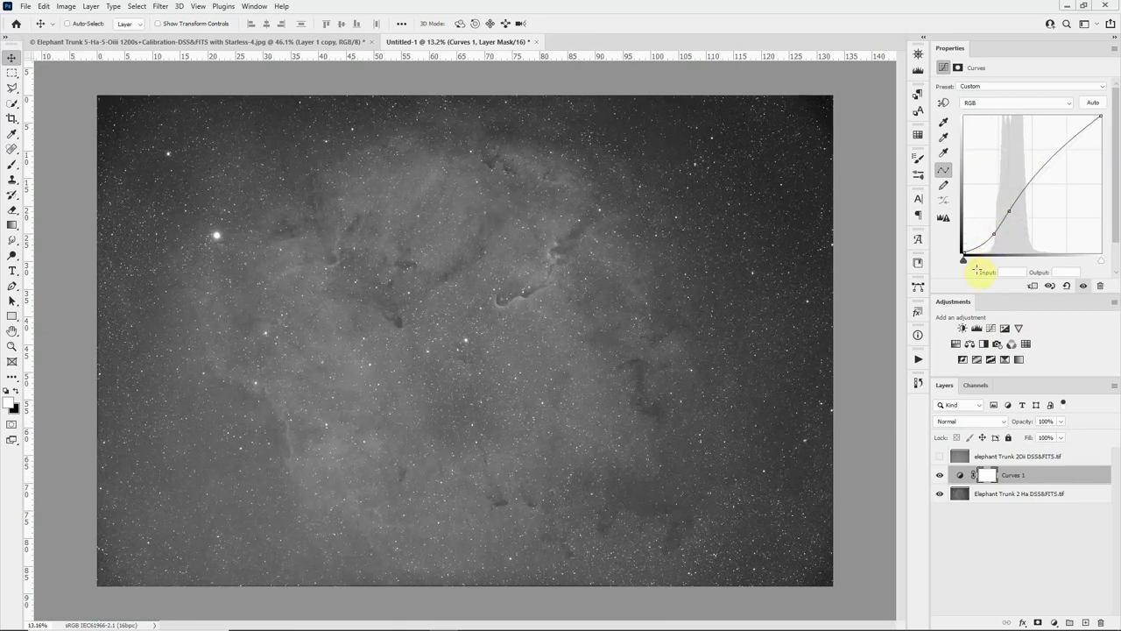
click(1010, 212)
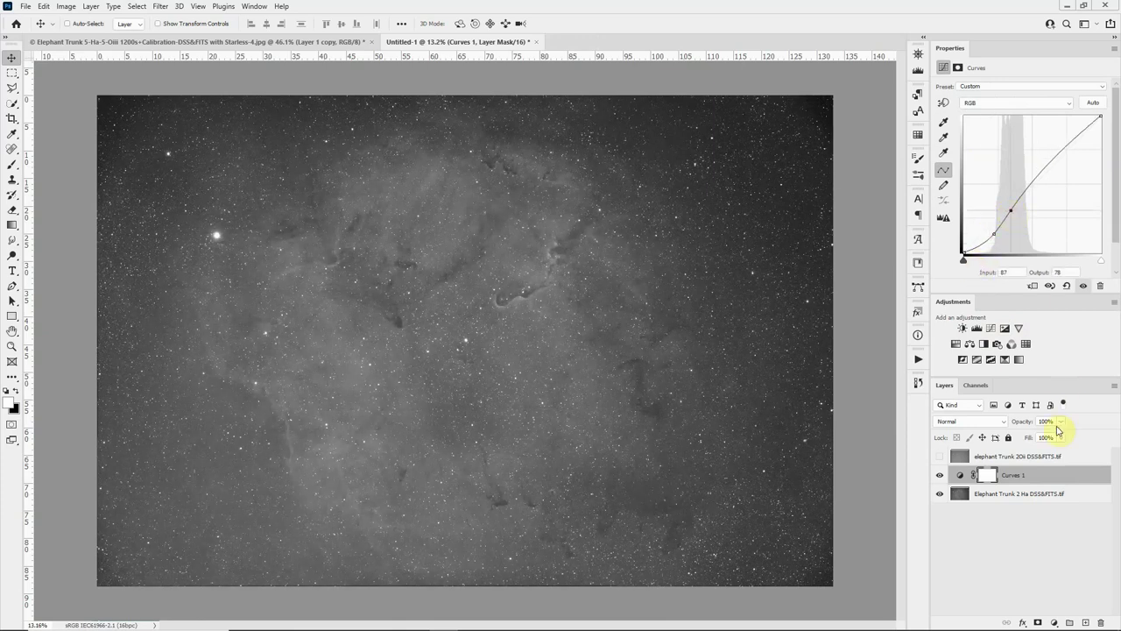
shift+click(1040, 496)
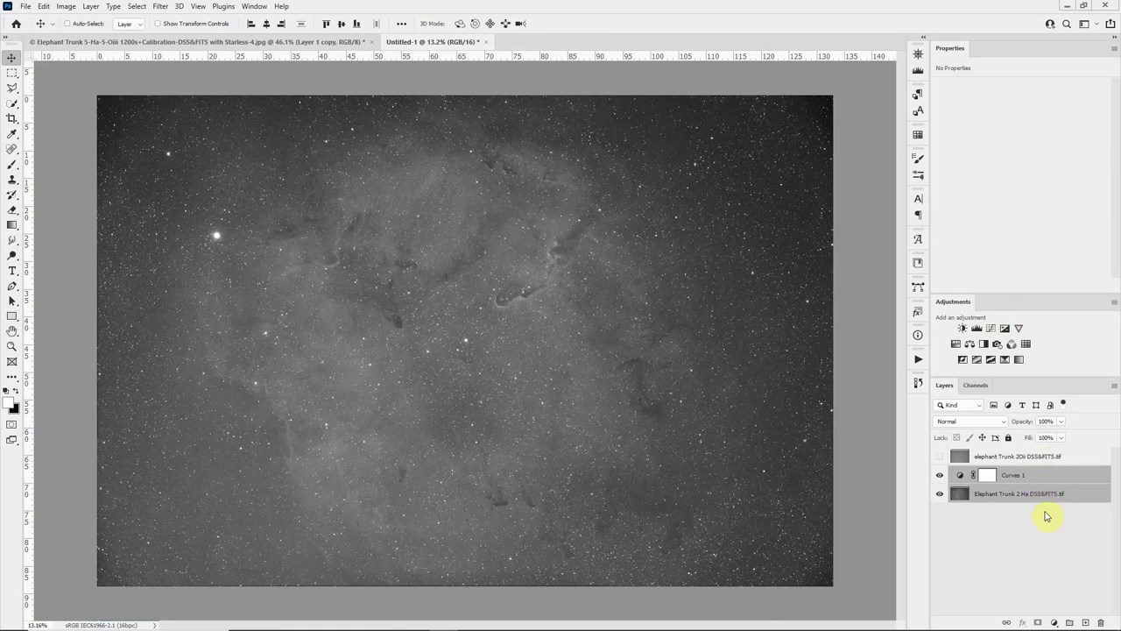
Group Curves 1 with the Ha layer and rename the group 'Hydrogen'.
key(ctrl+g)
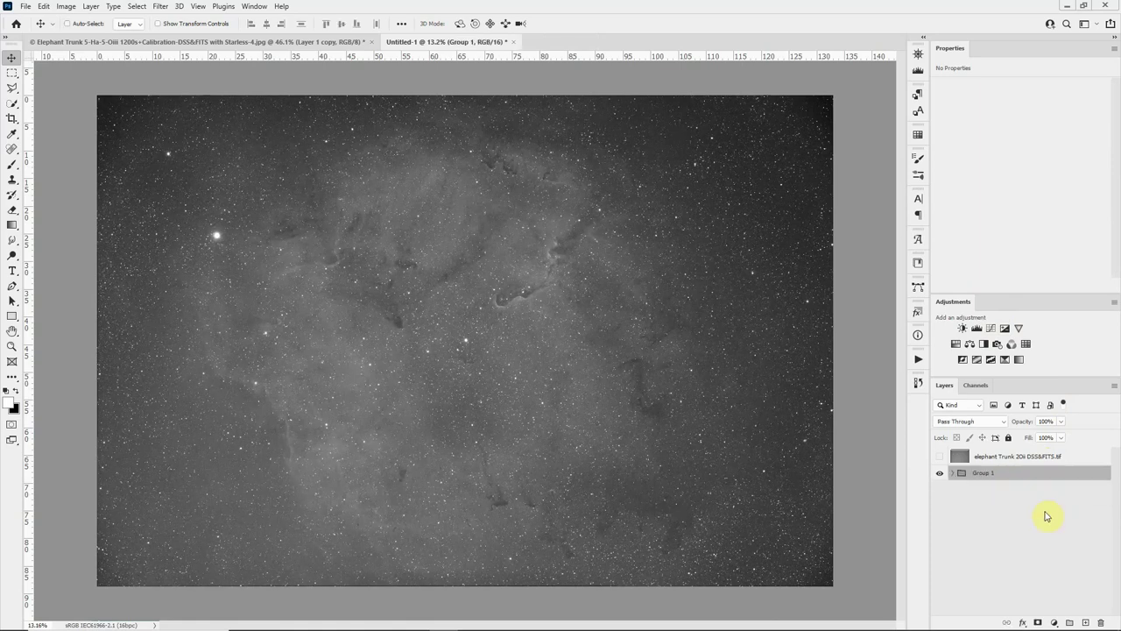
double_click(982, 473)
text(Hydrogen)
key(Return)
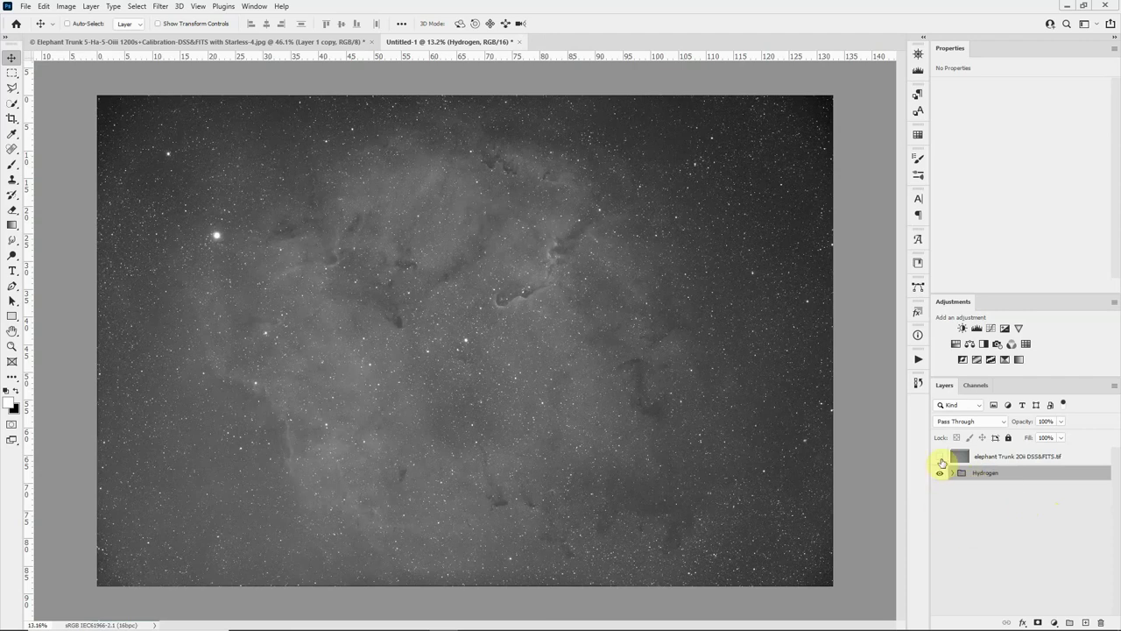
Show the OIII layer and add a Curves 2 S-curve, setting the lower point to 110/48.
click(942, 457)
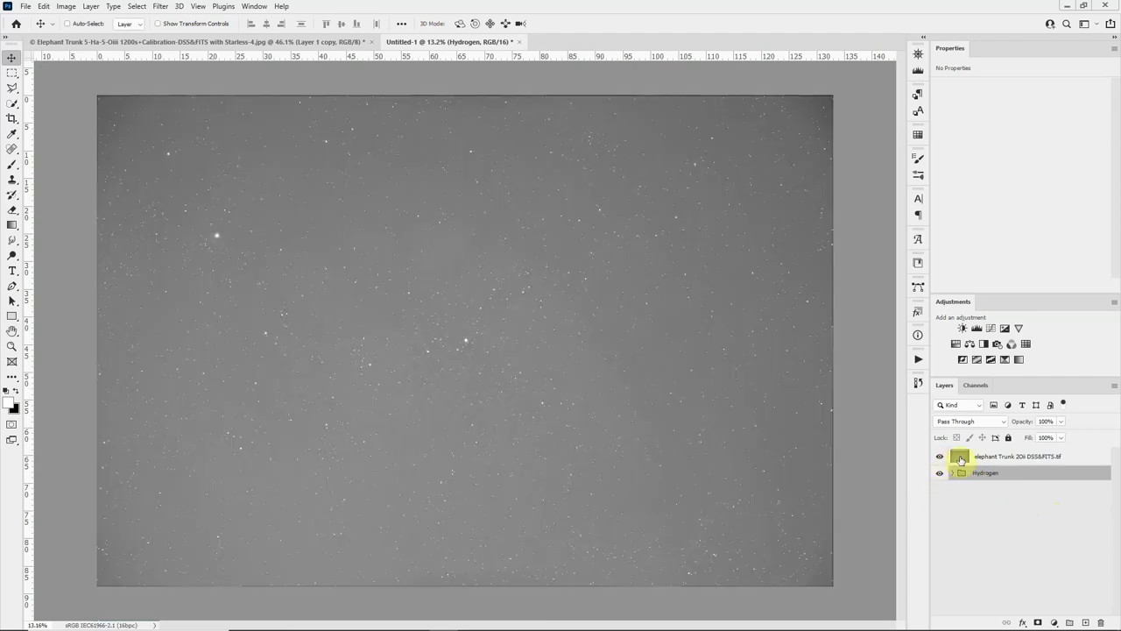
click(958, 458)
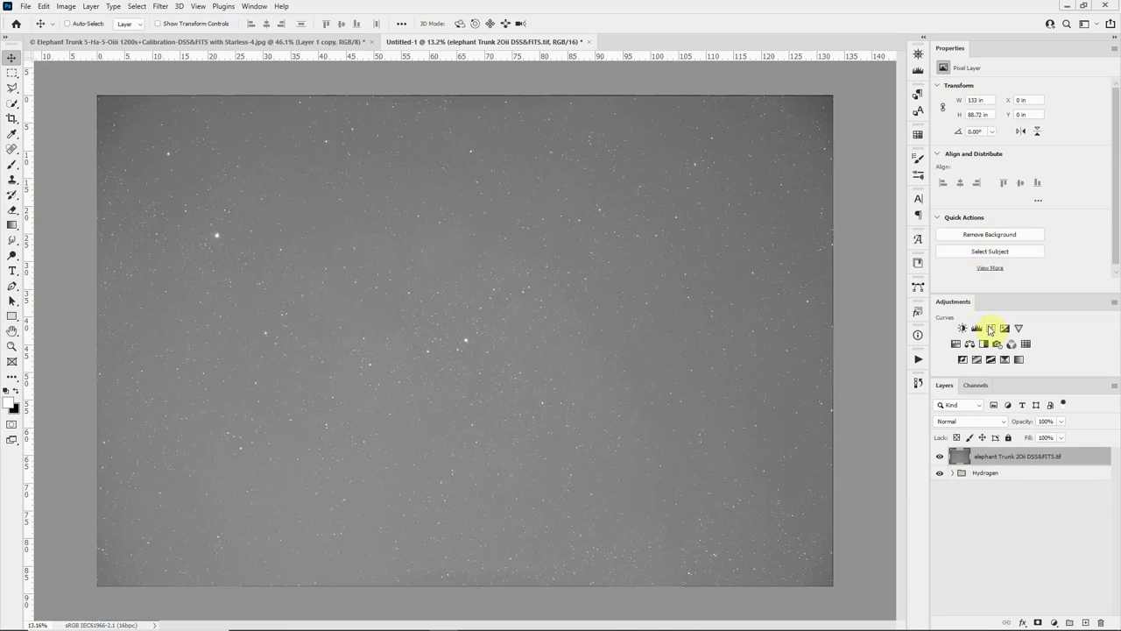
click(991, 329)
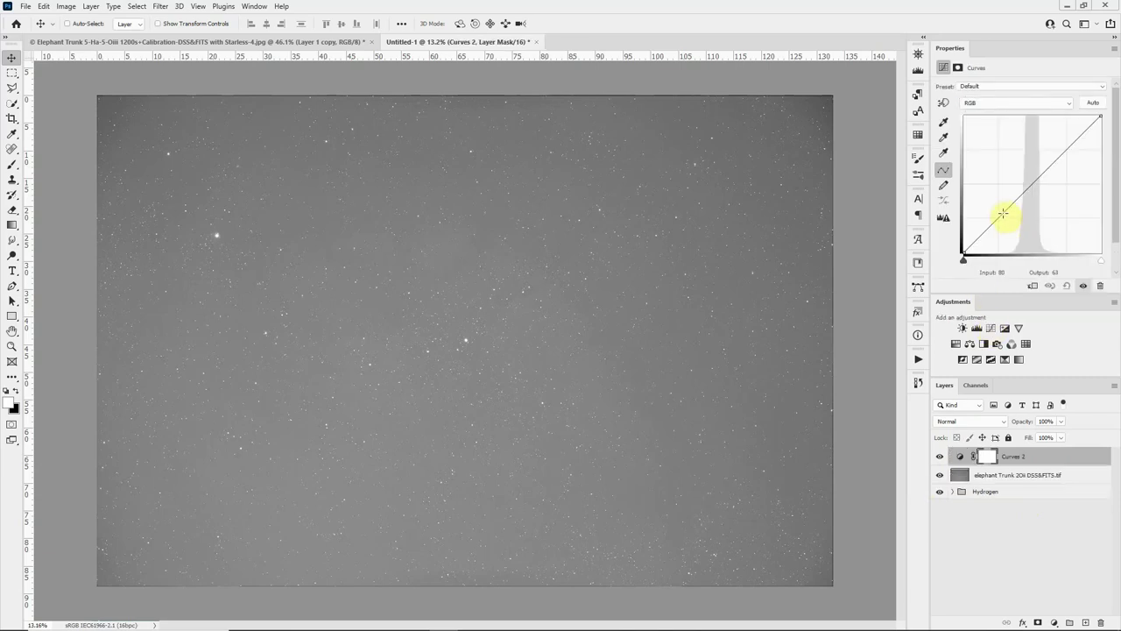
drag(1001, 211, 1038, 193)
click(1031, 207)
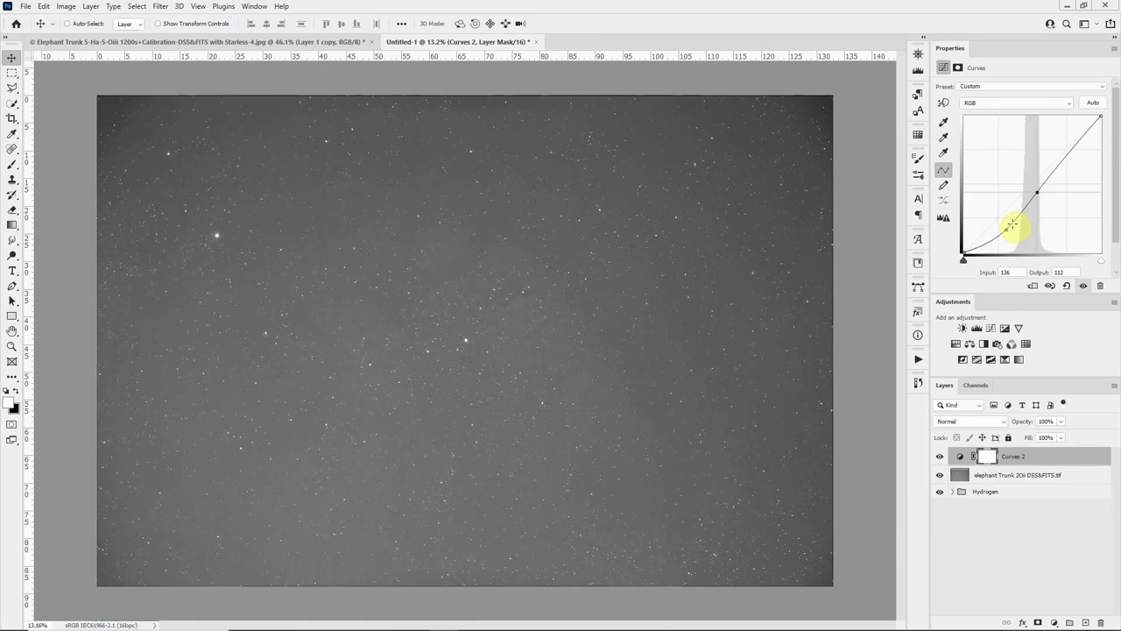
drag(1011, 226, 1013, 237)
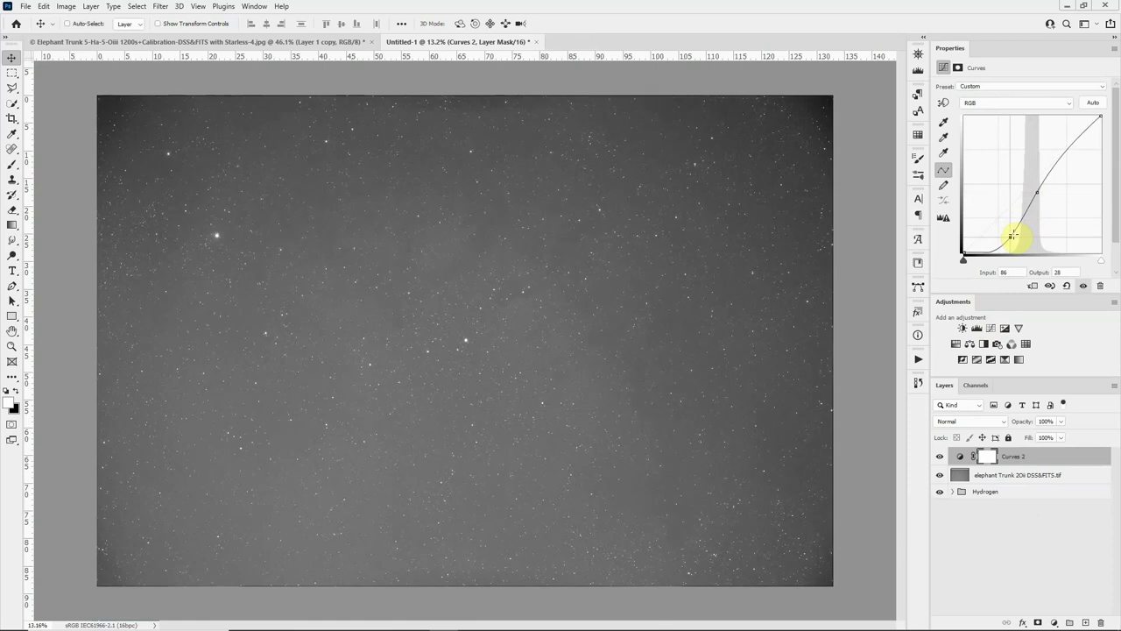
drag(1037, 194, 1038, 190)
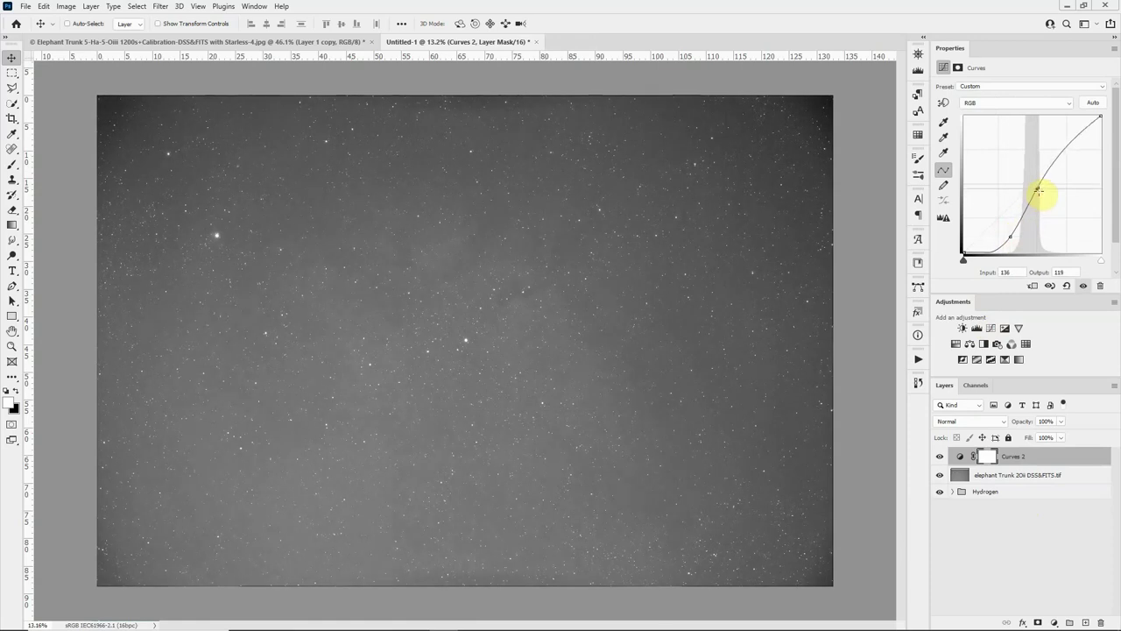
drag(1012, 238, 1040, 189)
mouse_move(1028, 228)
mouse_down()
mouse_move(1011, 283)
mouse_move(1024, 227)
mouse_up()
click(1009, 442)
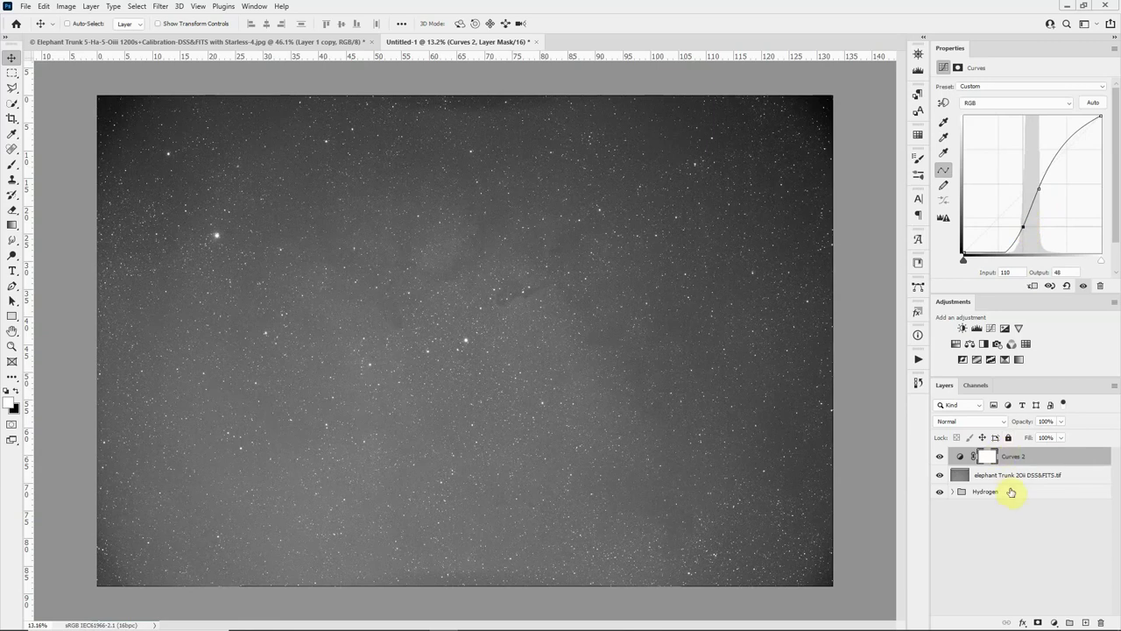
Group the OIII layer and Curves 2 into a group named 'Oxygen'.
shift+click(1015, 476)
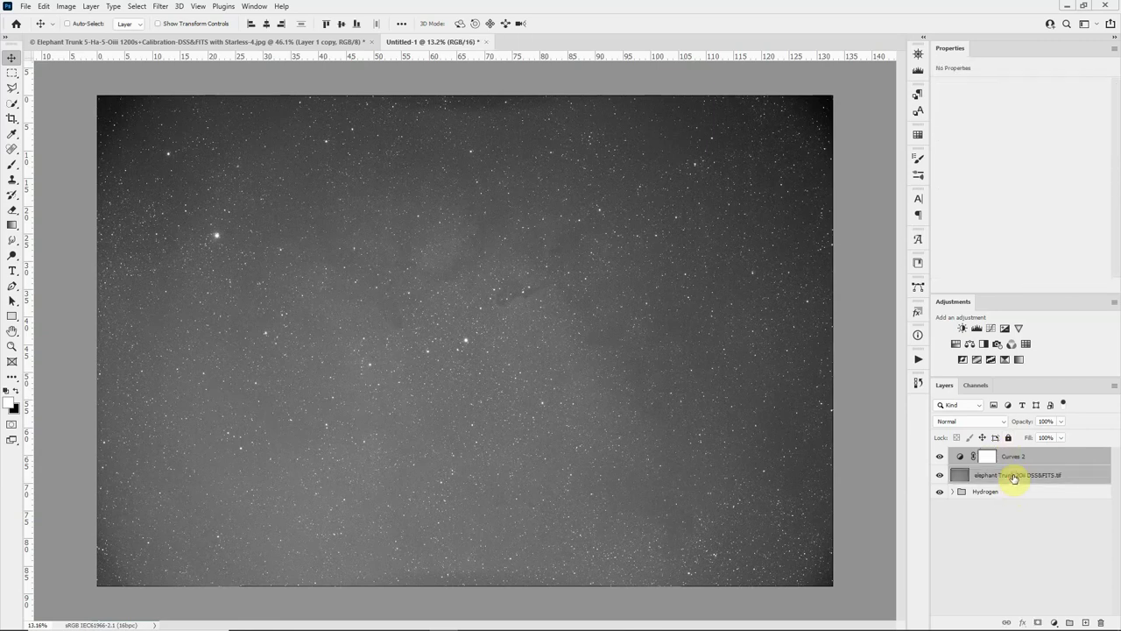
key(ctrl+g)
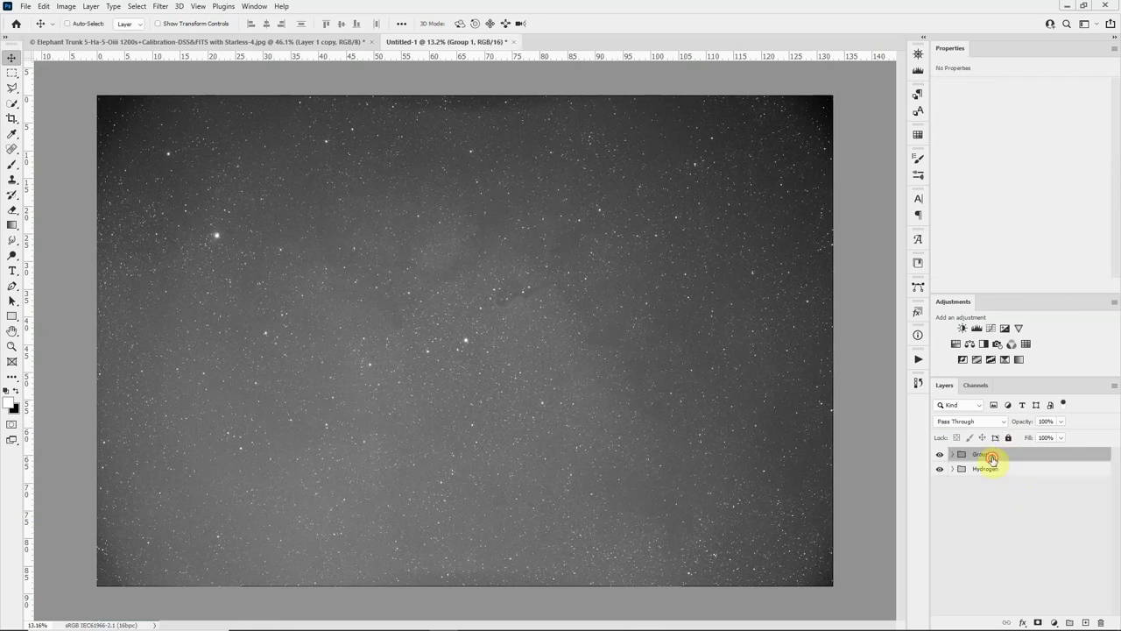
double_click(992, 456)
text(Oxygen)
key(Return)
Toggle the Oxygen group's visibility to compare against Hydrogen, leaving it visible.
click(940, 455)
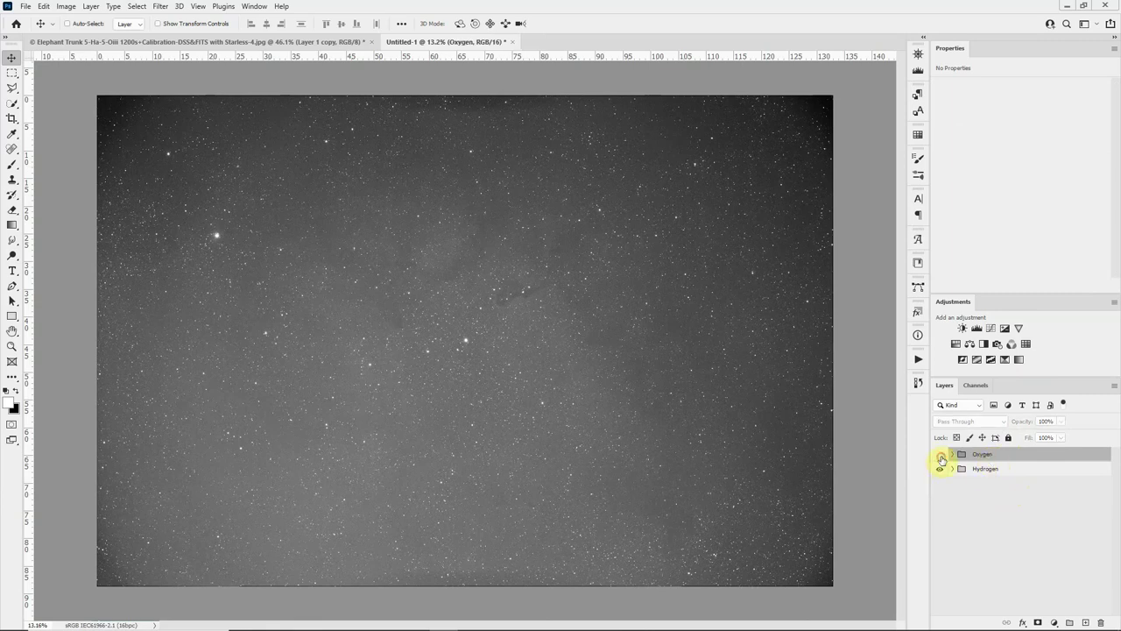
click(940, 455)
click(940, 455)
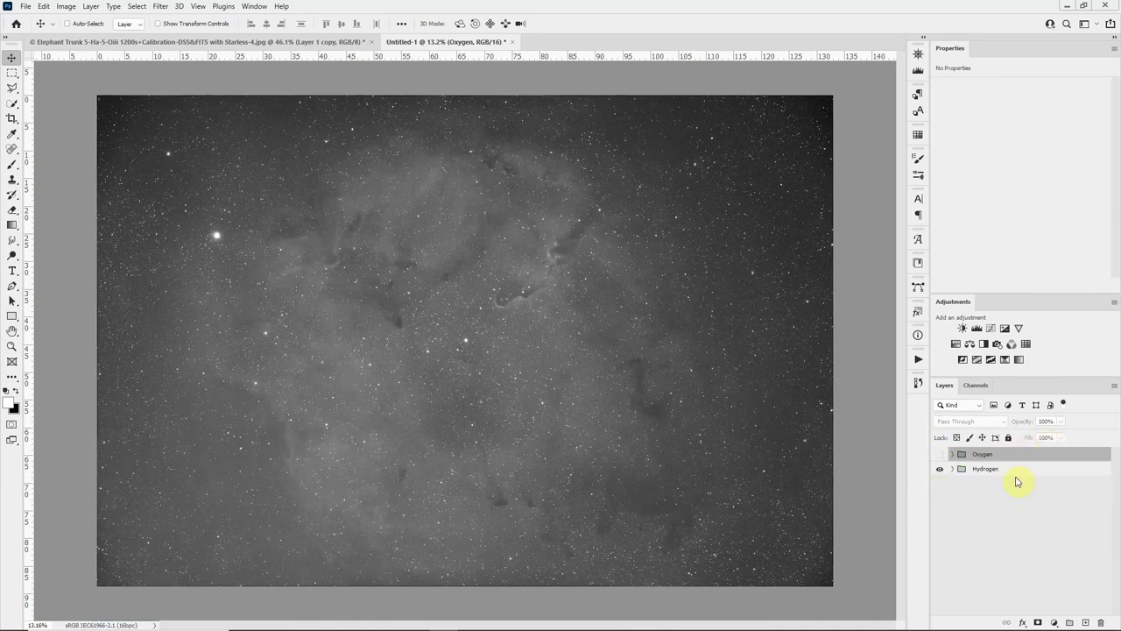
click(940, 455)
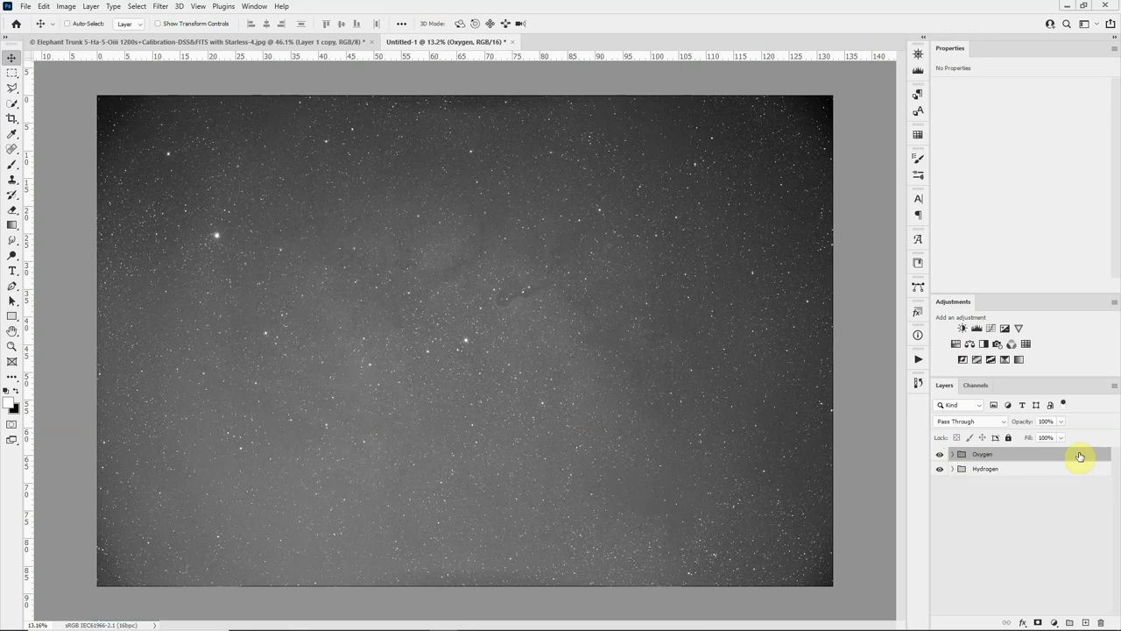
Uncheck the R channel in the Oxygen group's Blending Options.
double_click(1080, 455)
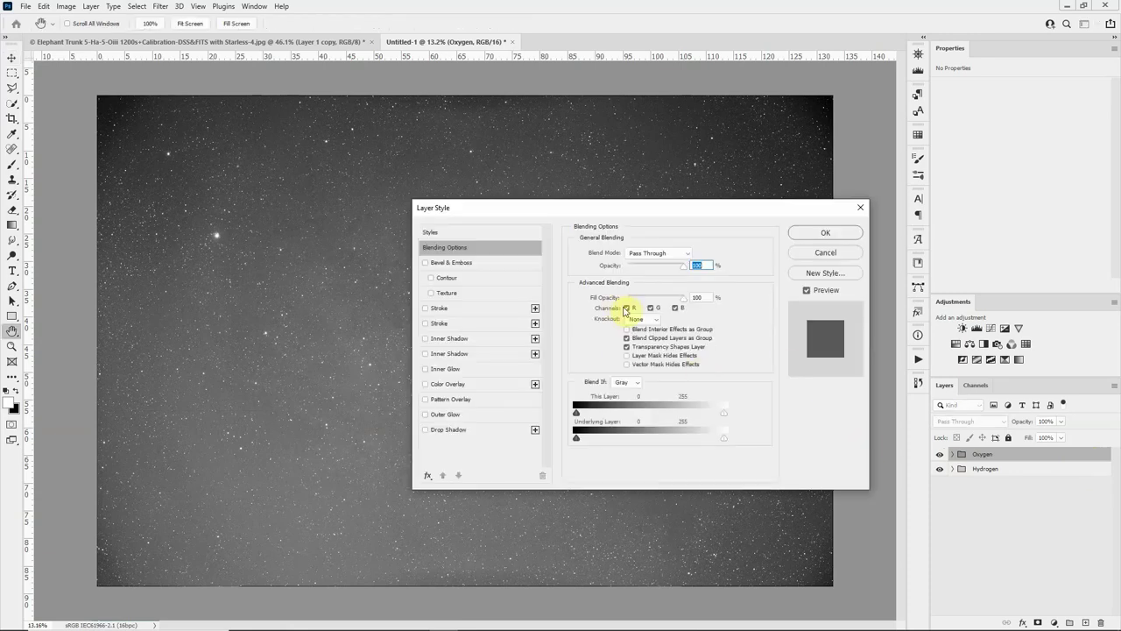
click(627, 309)
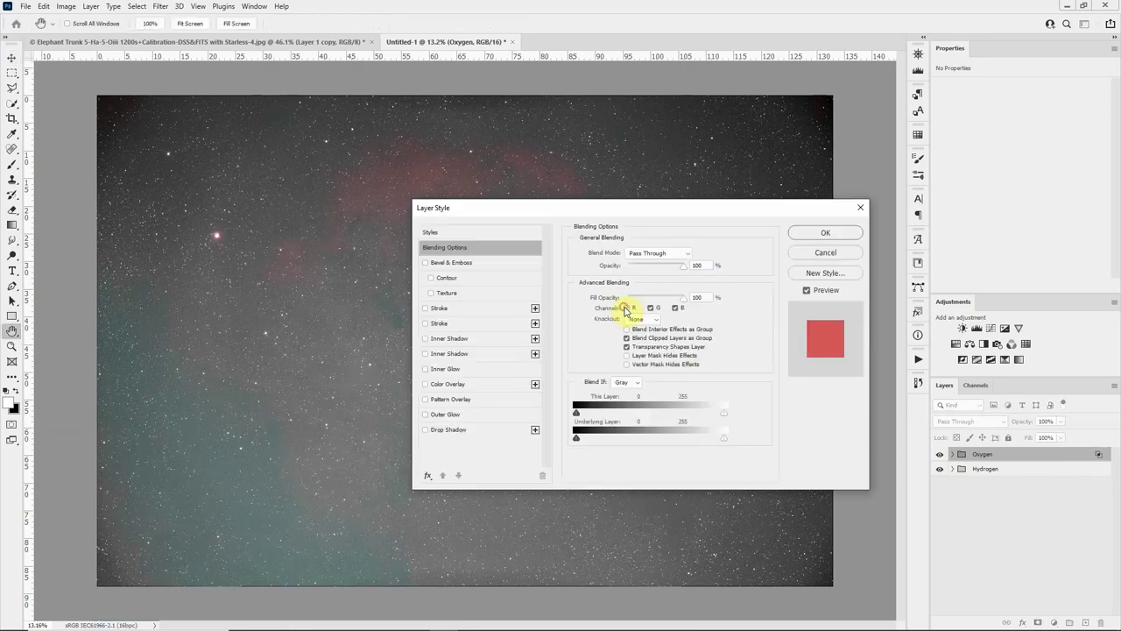
click(815, 232)
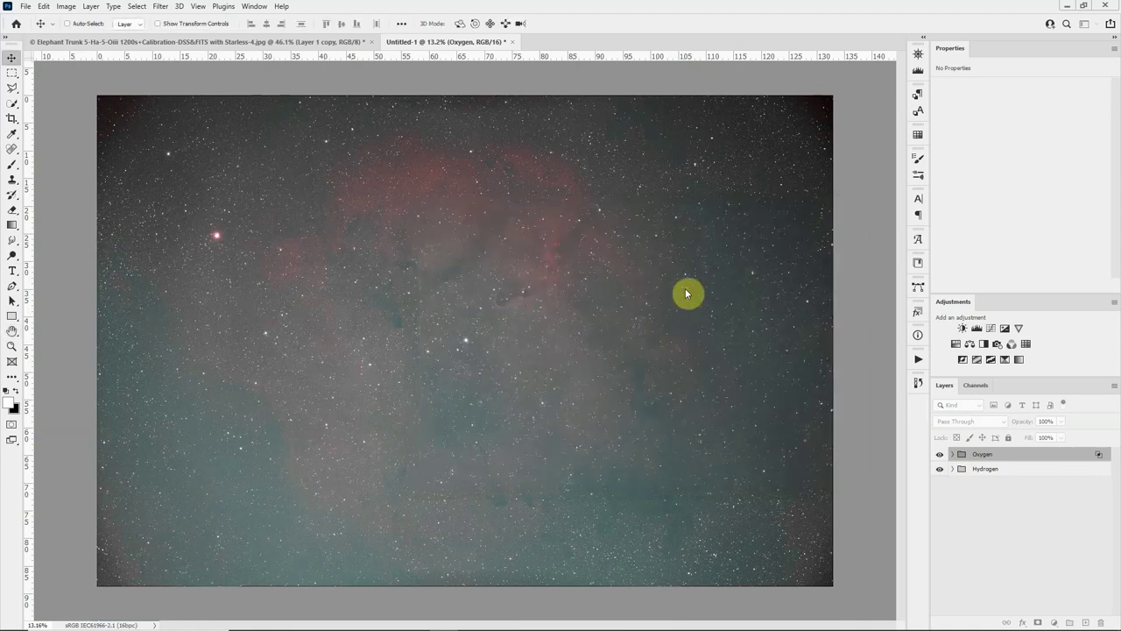
Expand the Oxygen group and bring up the Curves 2 settings.
click(952, 454)
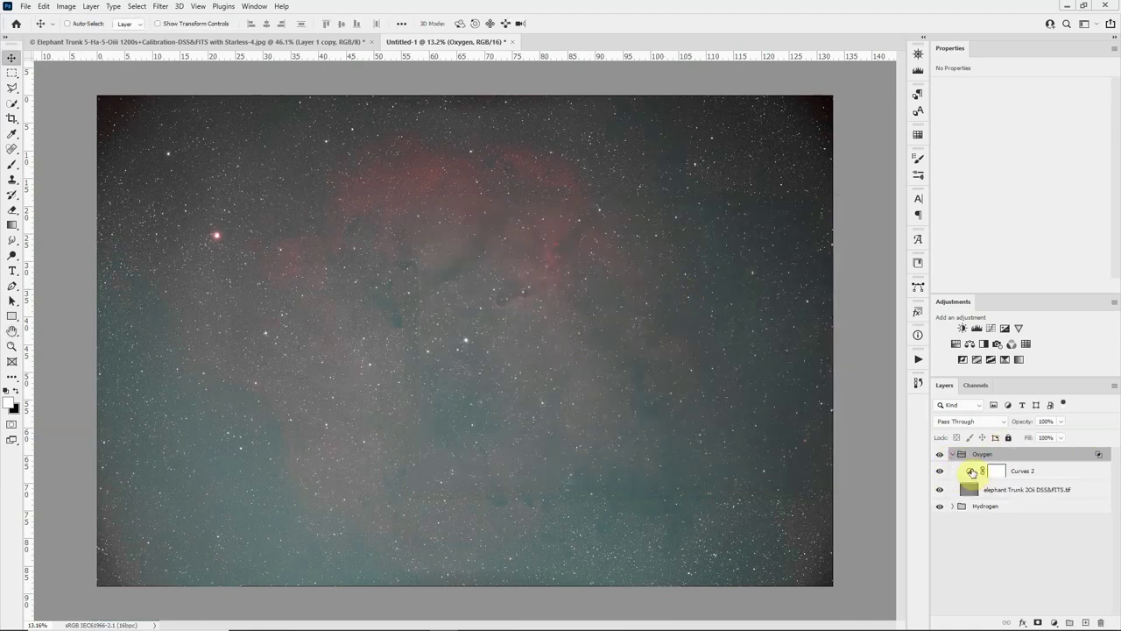
click(972, 472)
click(971, 472)
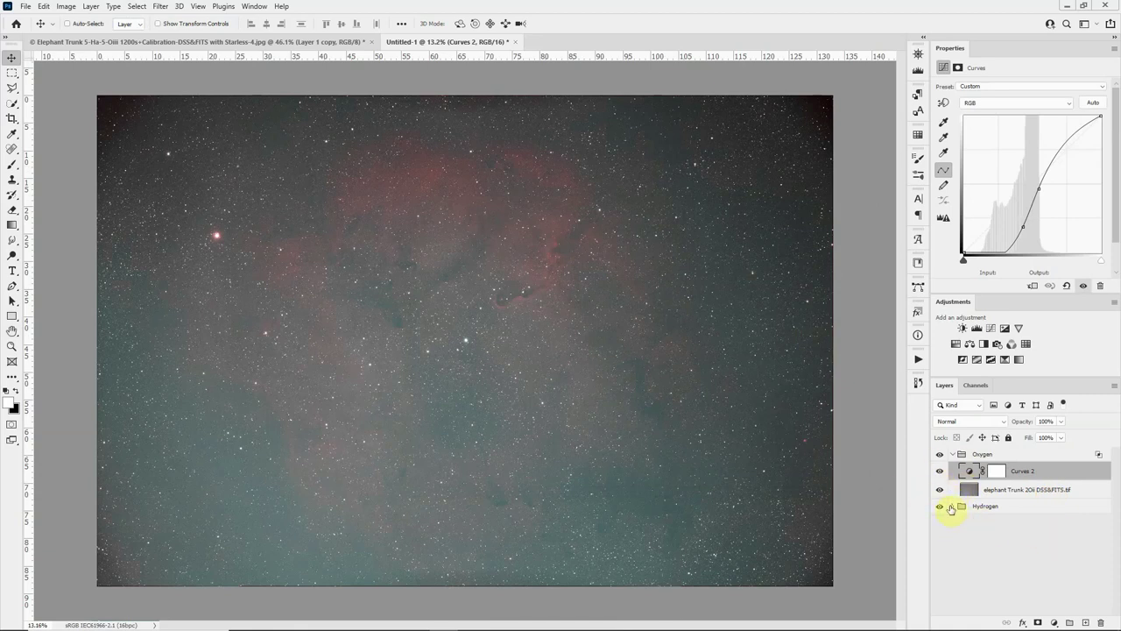
Lift the shadow point on the Hydrogen group's Curves 1 slightly.
click(952, 508)
click(971, 525)
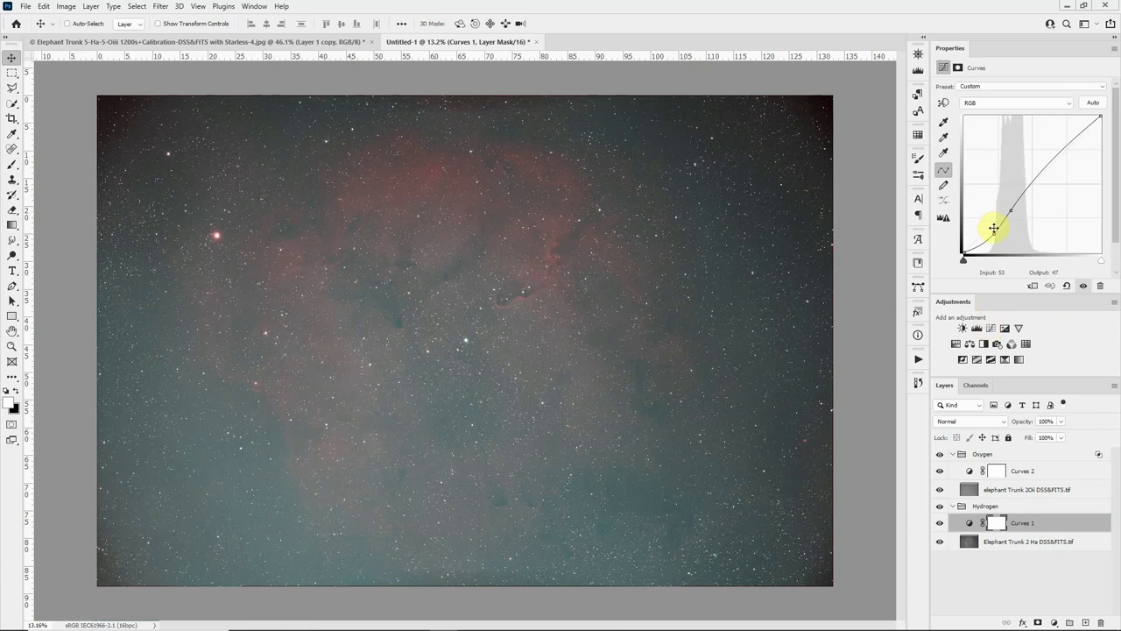
drag(996, 233, 1012, 206)
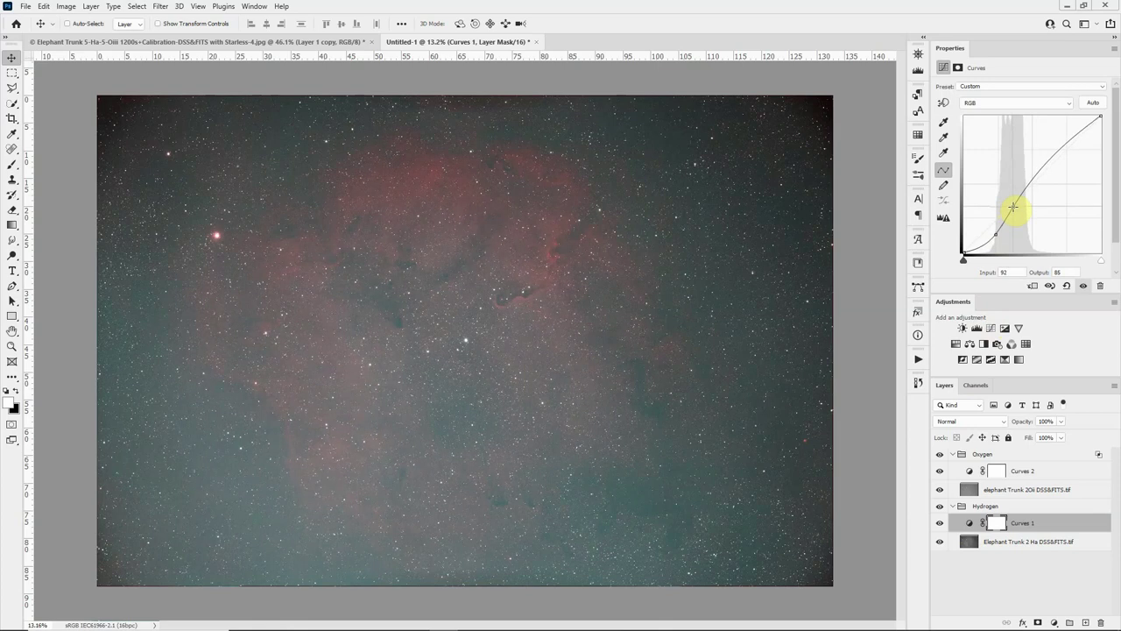
Pull Curves 2's OIII midtones down (input 118 to 45) to subdue the teal.
click(970, 470)
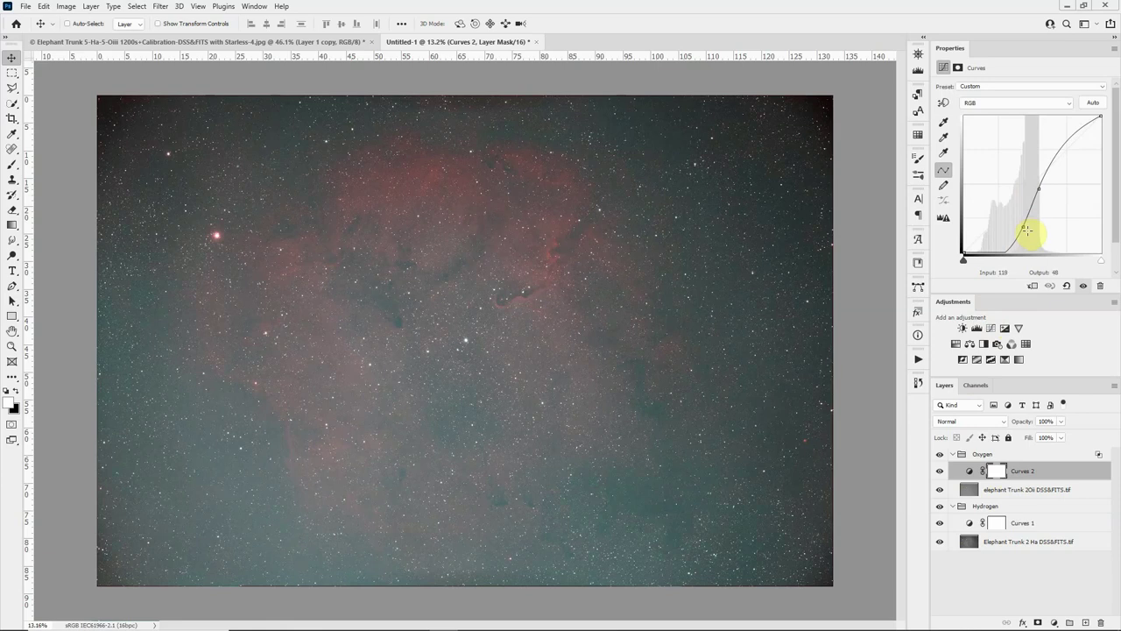
drag(1025, 231, 1027, 230)
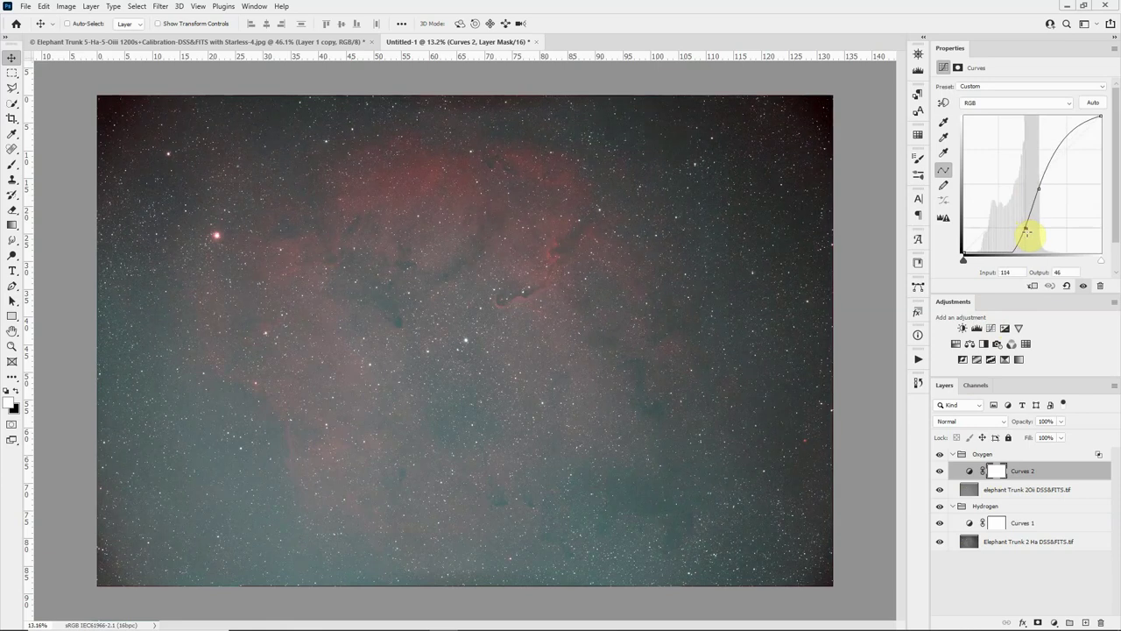
drag(1044, 184, 1051, 371)
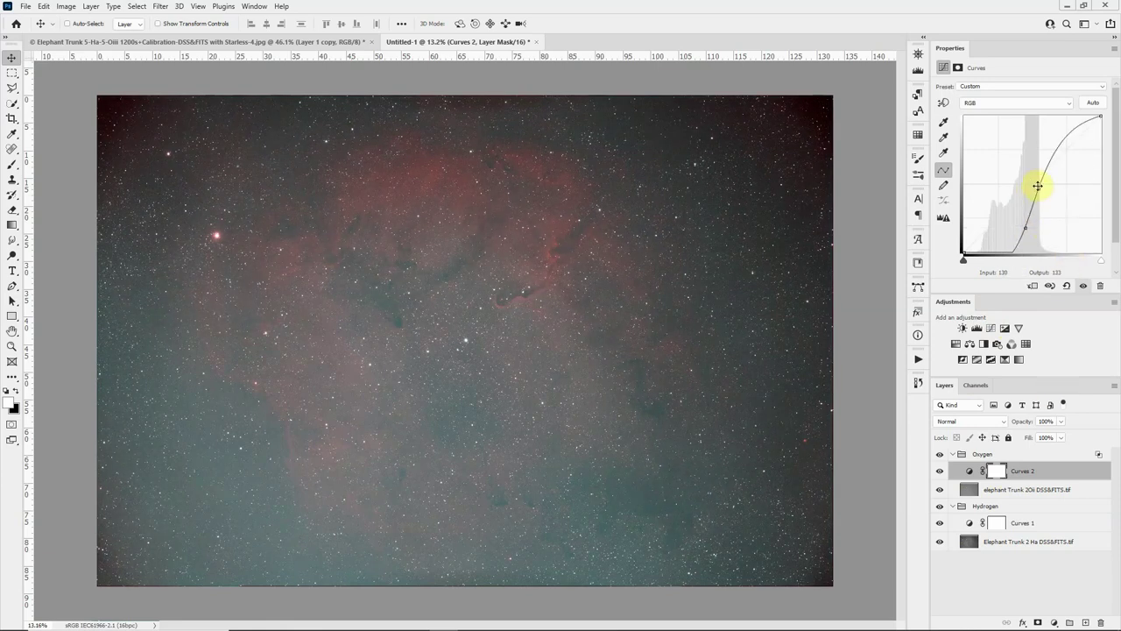
drag(1038, 186, 1042, 187)
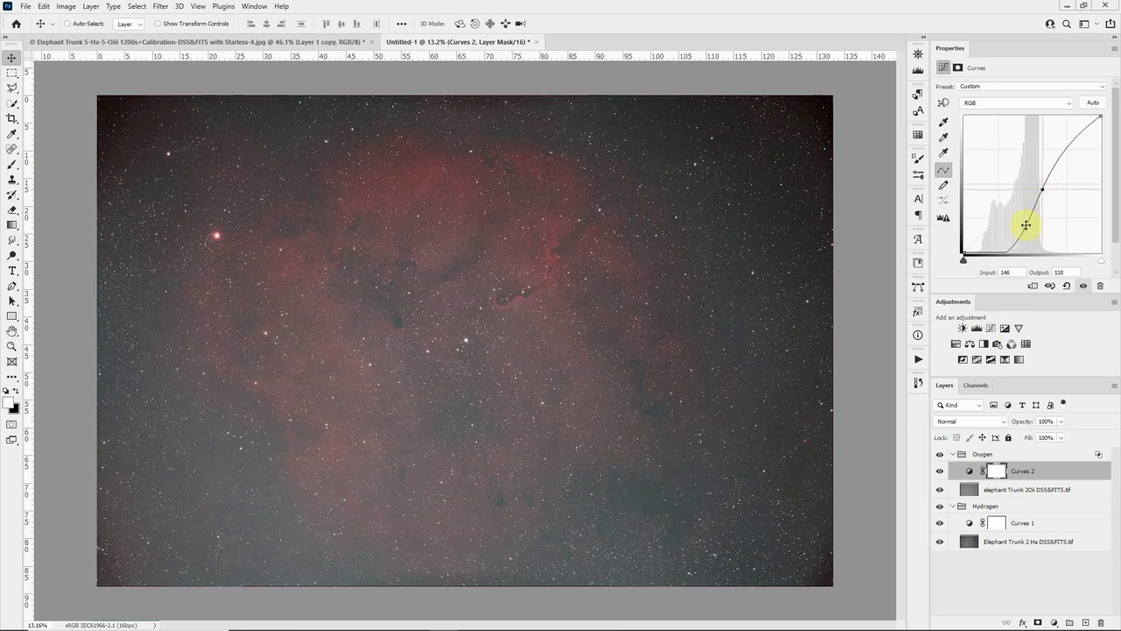
drag(1026, 230, 1028, 227)
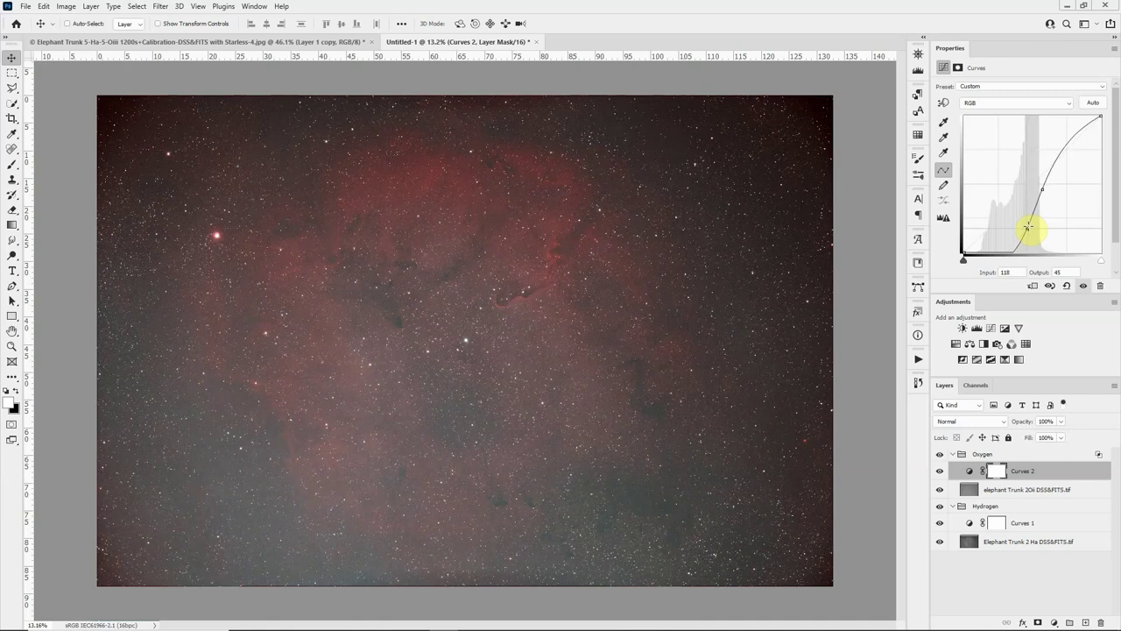
click(1015, 454)
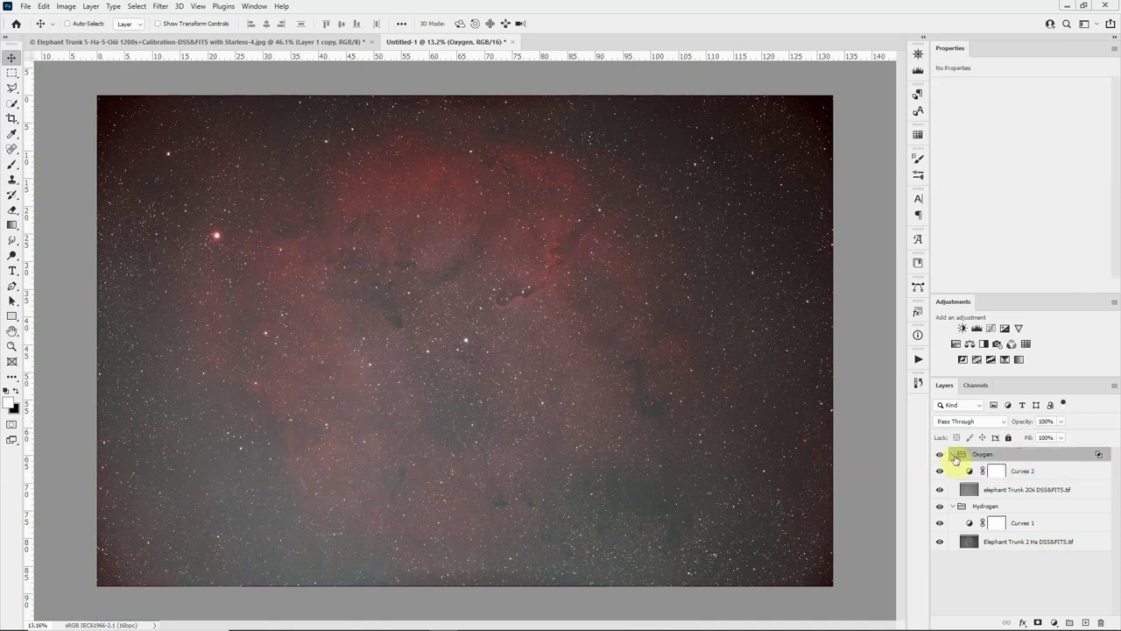
Add Curves 3 above both groups, mapping input 55 to 35 to darken shadows.
click(953, 454)
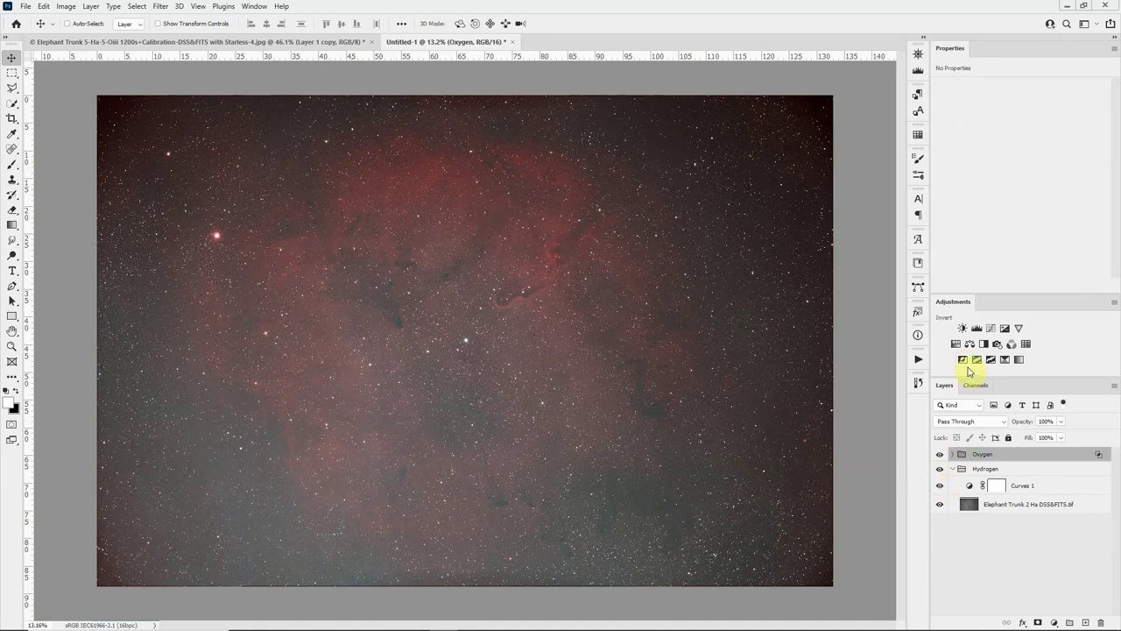
click(991, 329)
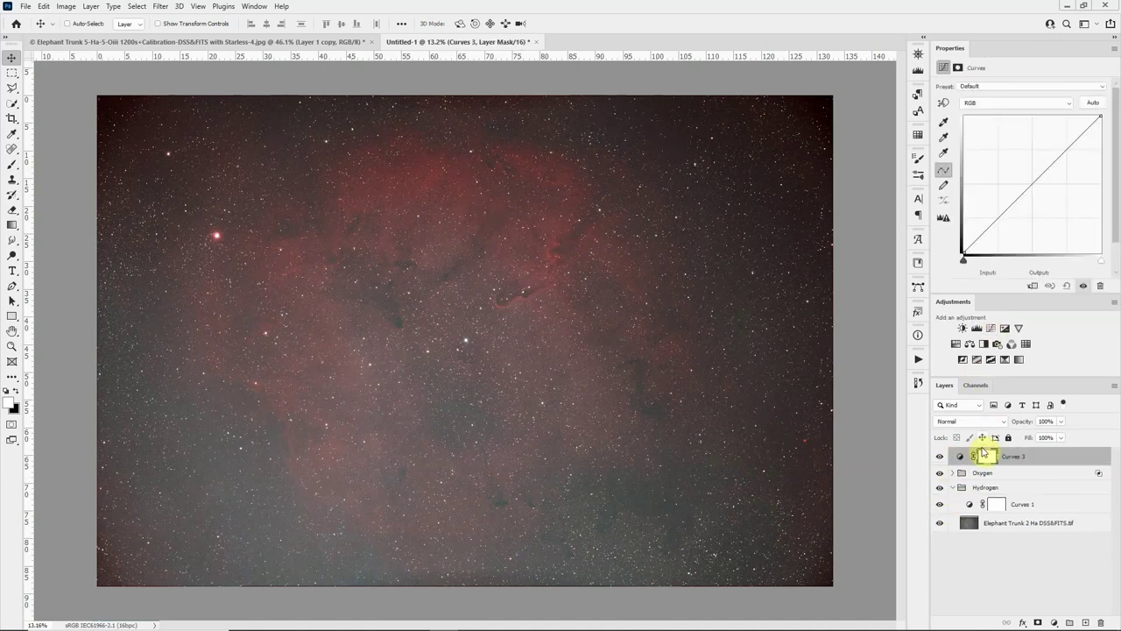
click(992, 228)
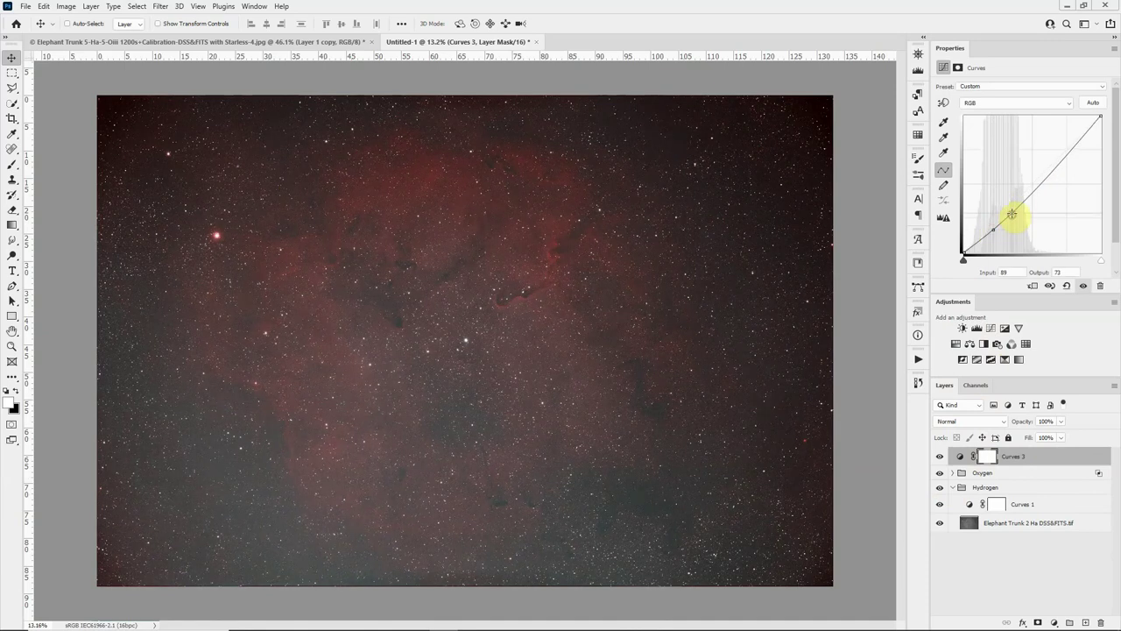
drag(1012, 214, 993, 233)
click(990, 231)
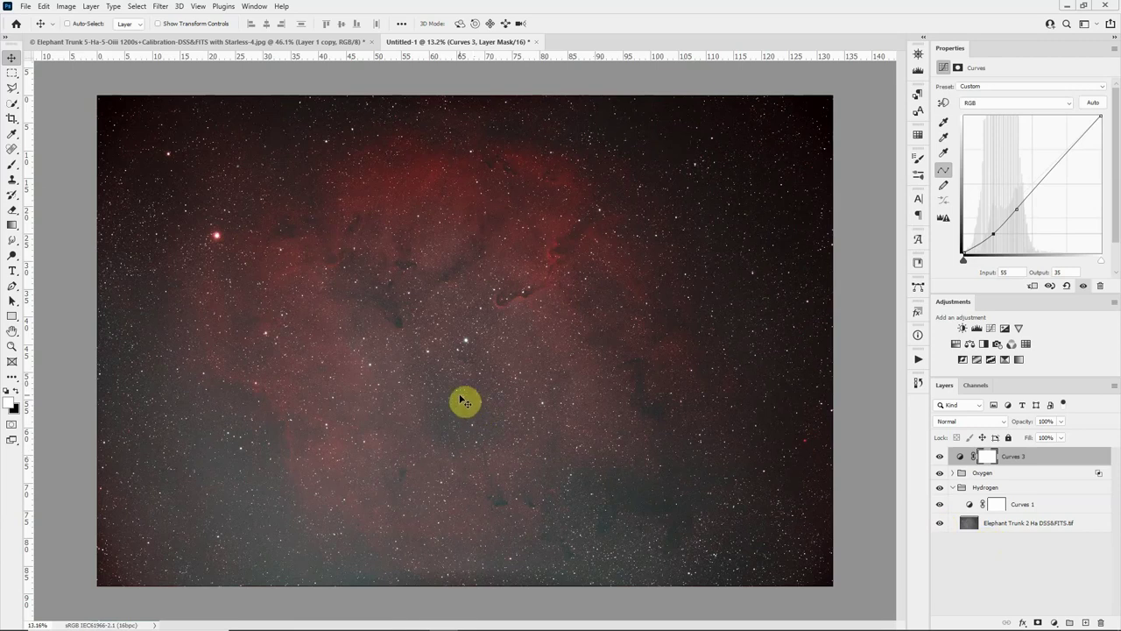
scroll(465, 400, up, 5)
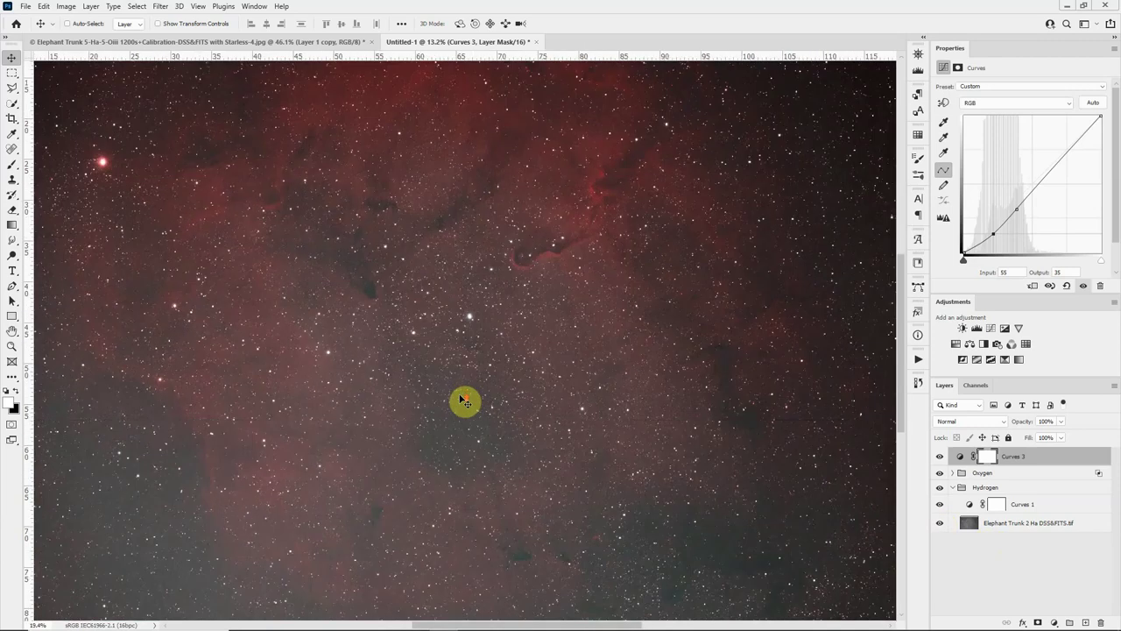
scroll(498, 308, up, 4)
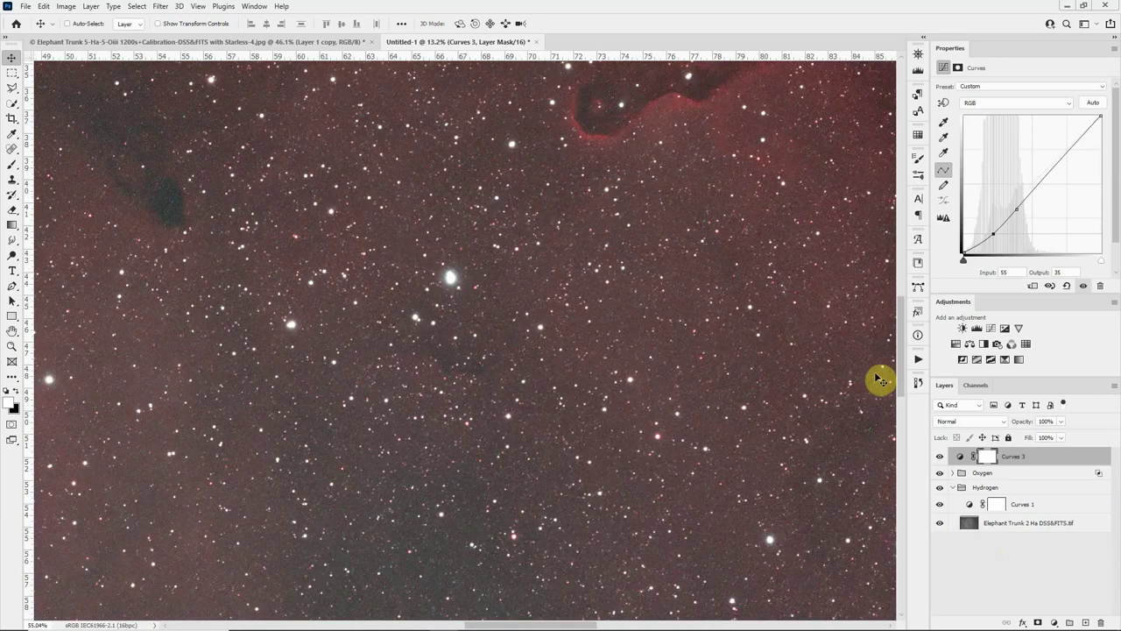
click(1046, 474)
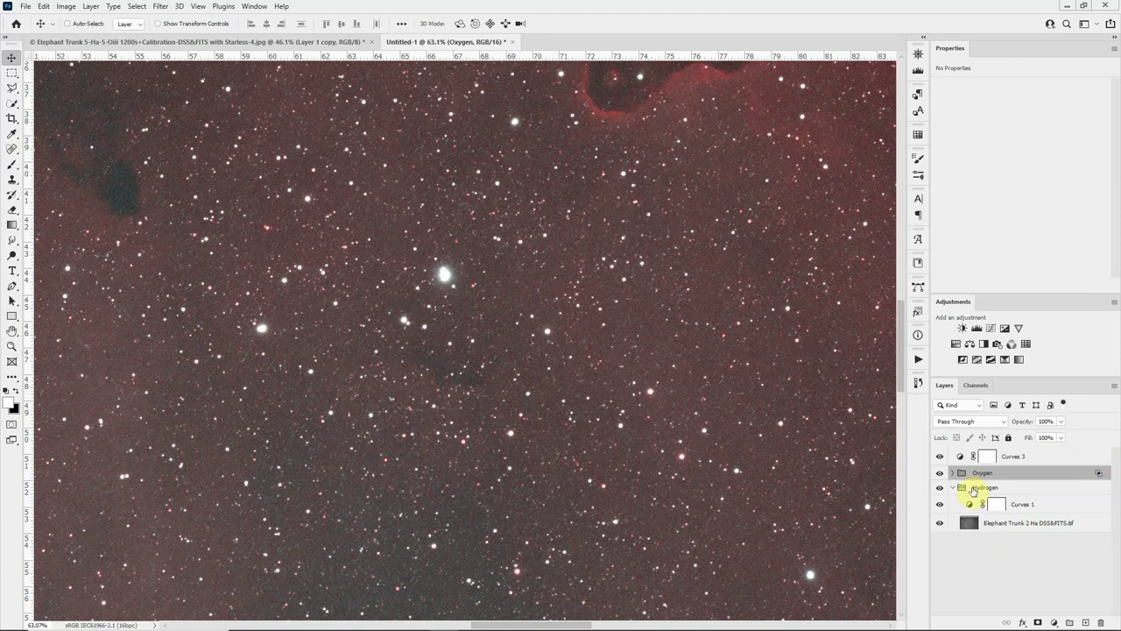
scroll(614, 368, down, 5)
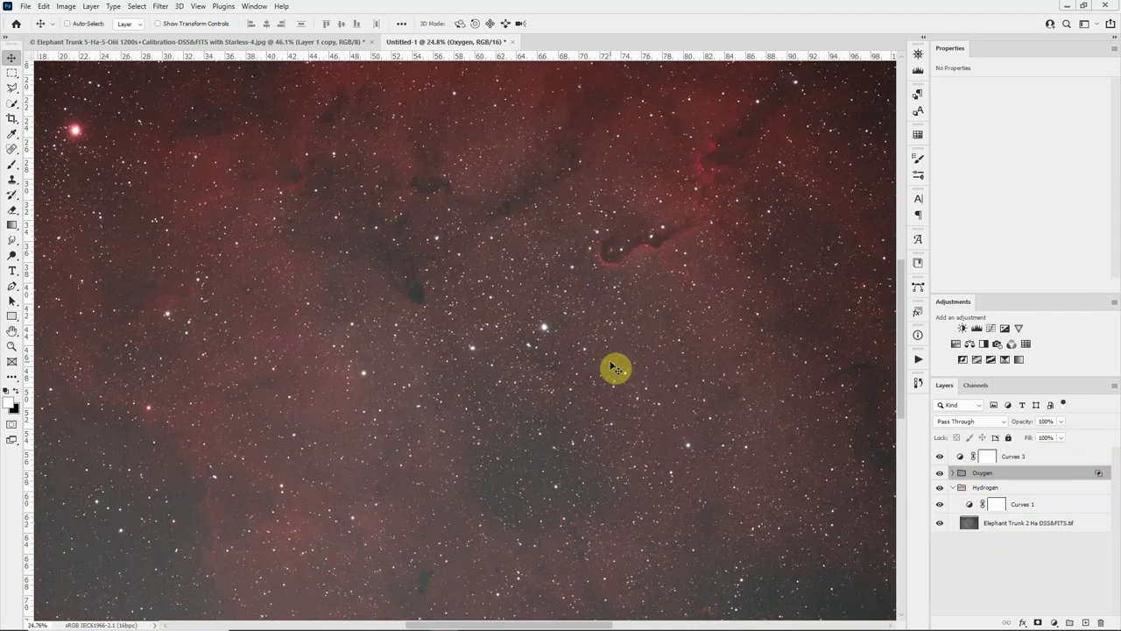
scroll(616, 369, down, 1)
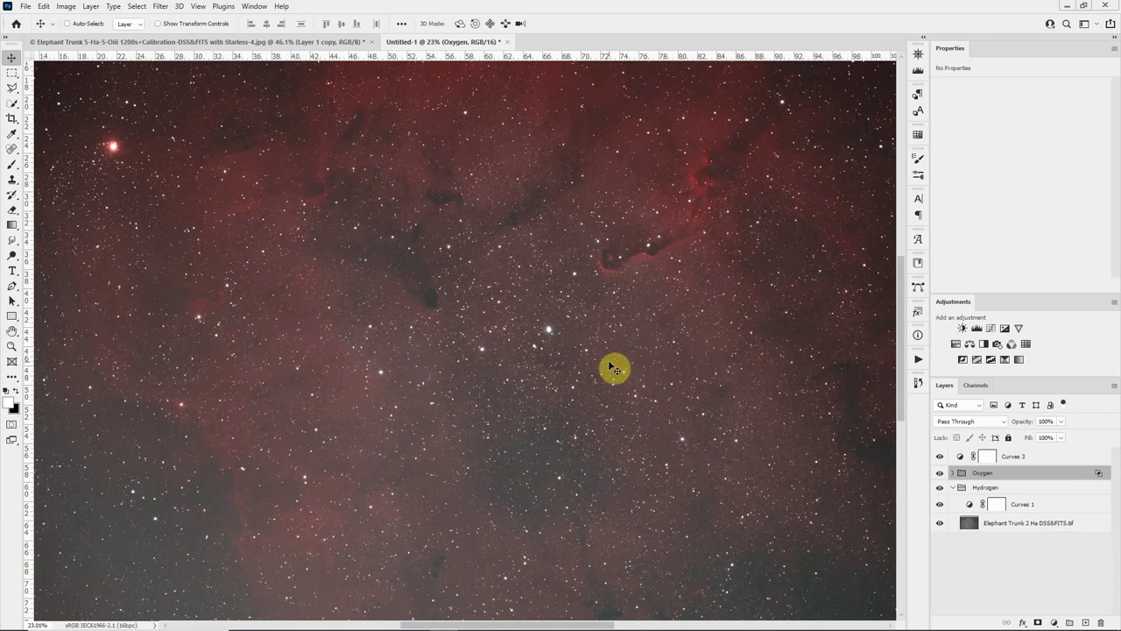
scroll(616, 367, down, 1)
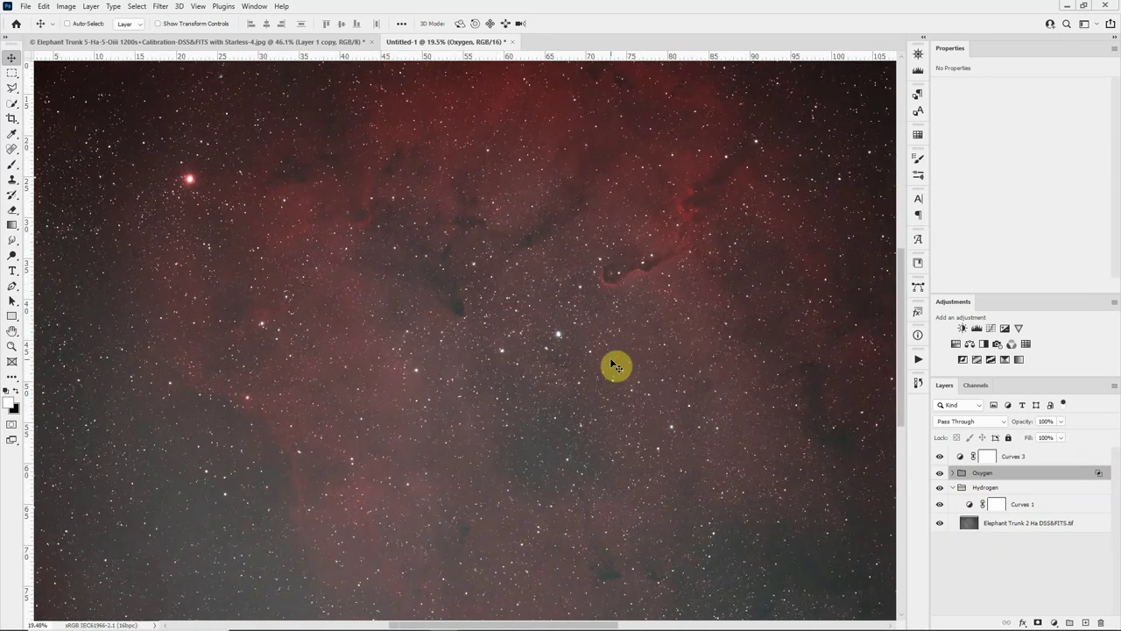